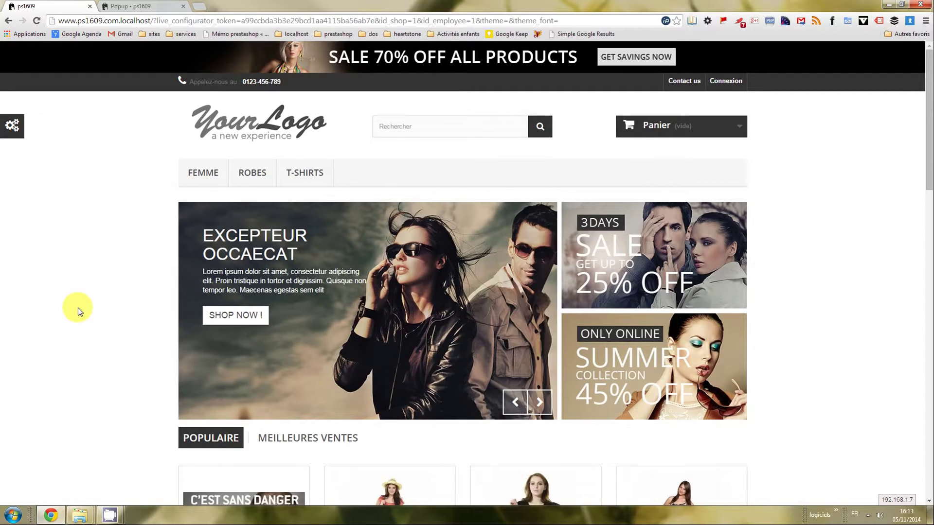
# Add a new popup in the shop's back office, titled "Popup connexion", with "test" as its content.
pyautogui.click(127, 5)
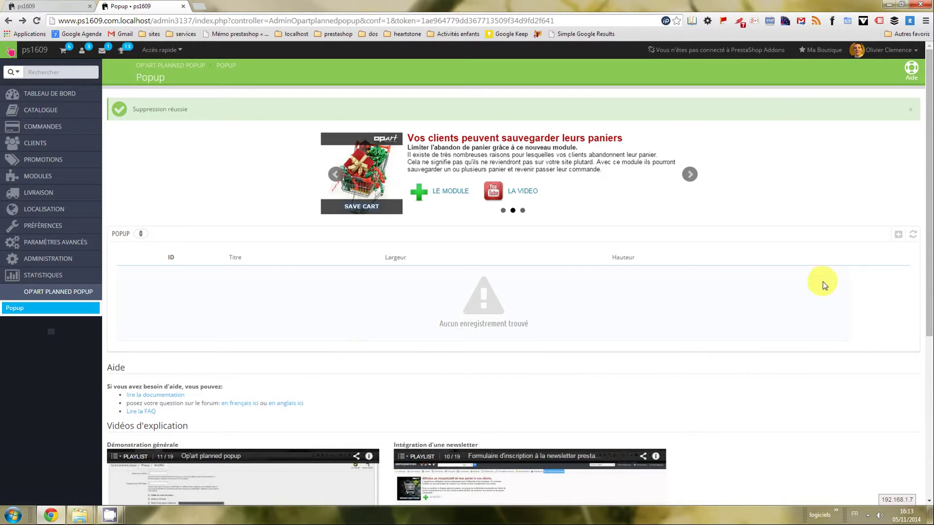
pyautogui.click(899, 236)
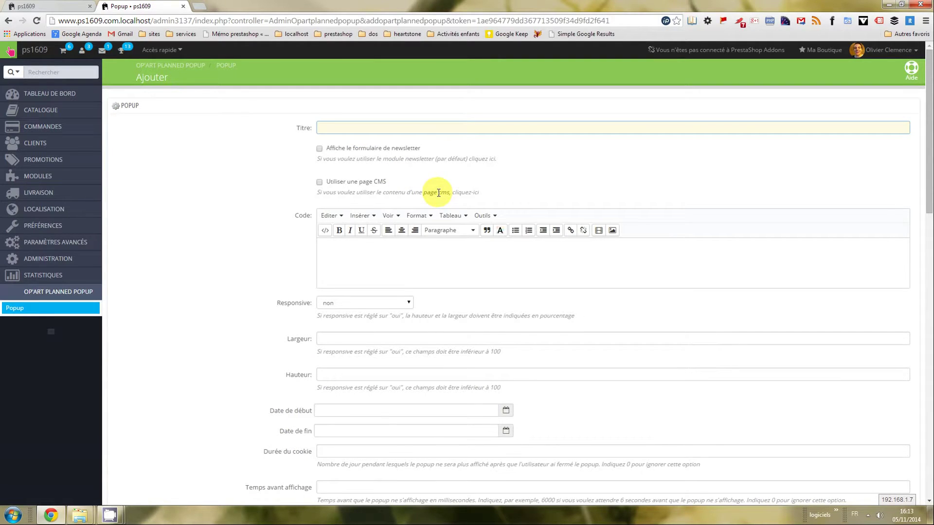
pyautogui.write('Popup vonnexion')
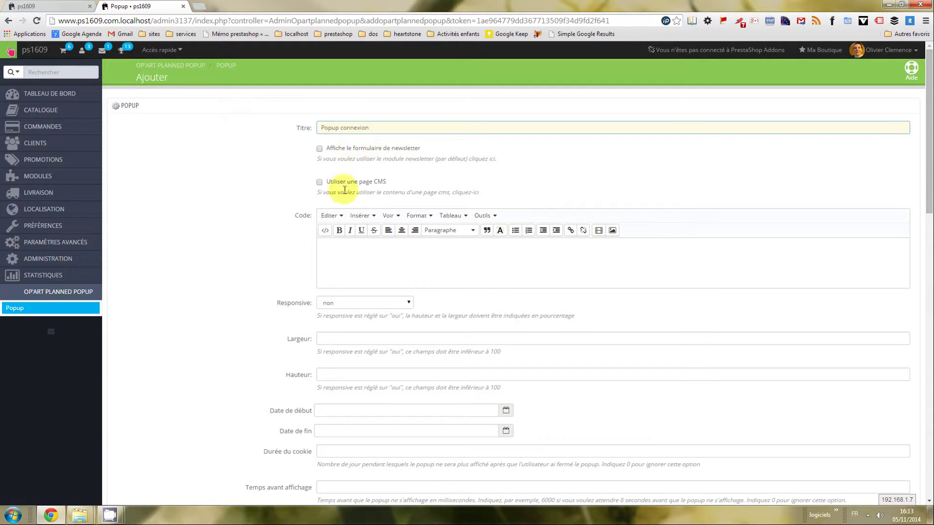
pyautogui.click(335, 250)
pyautogui.scroll(-1, 386, 292)
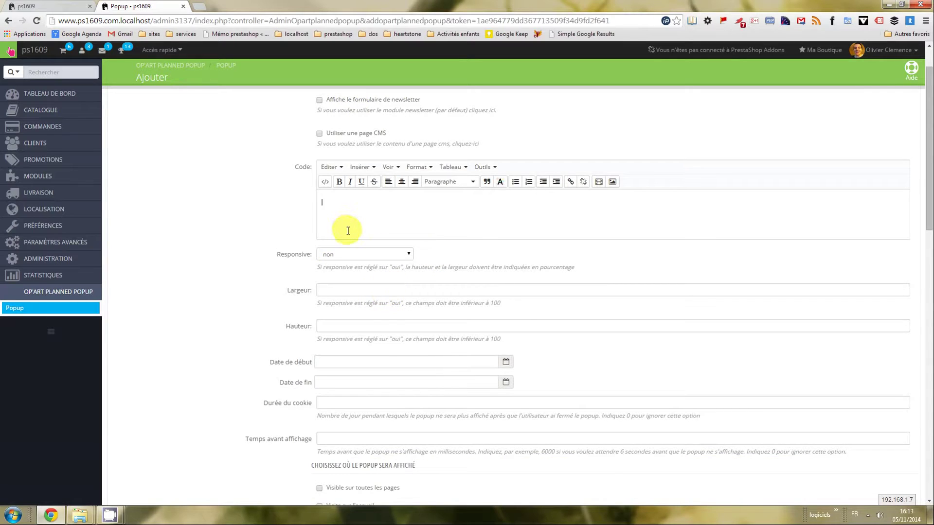
pyautogui.scroll(1, 344, 232)
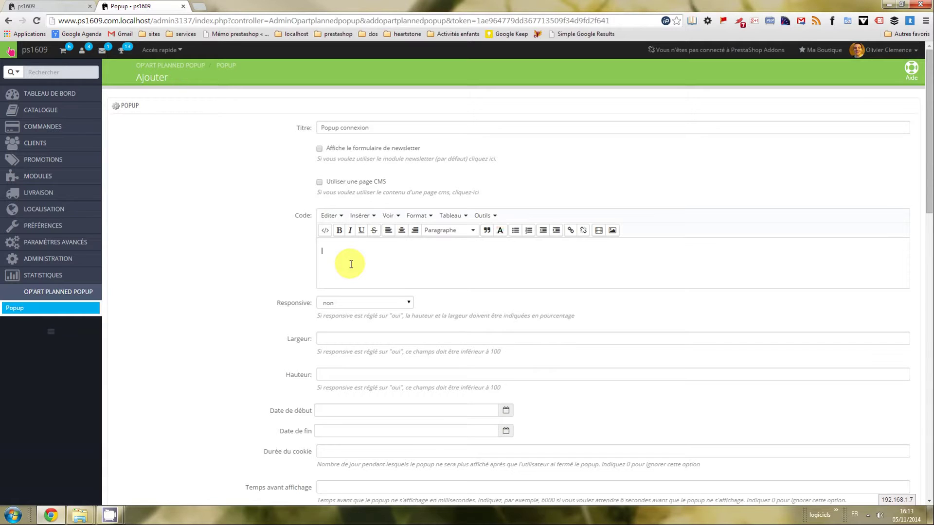
pyautogui.write('test')
# Set the popup's width (Largeur) and height (Hauteur) to 250 each.
pyautogui.scroll(-2, 206, 247)
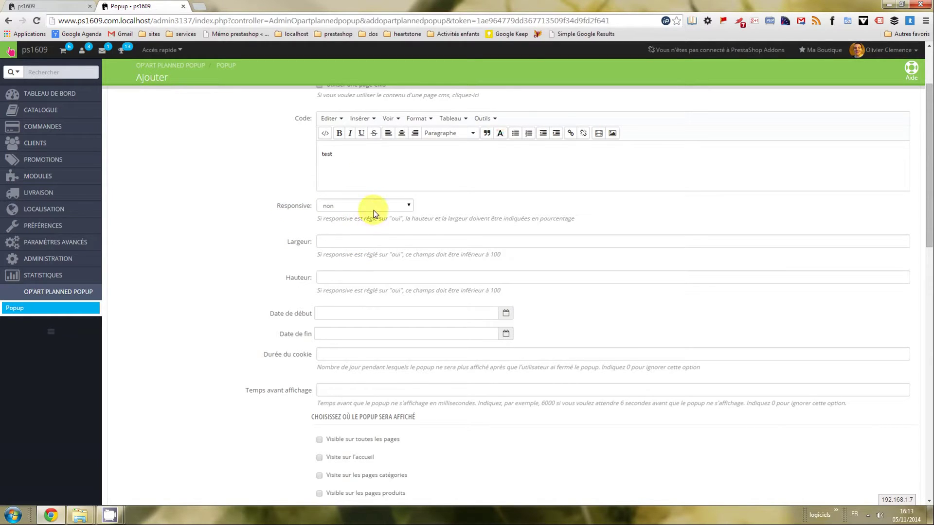
pyautogui.click(367, 242)
pyautogui.write('25')
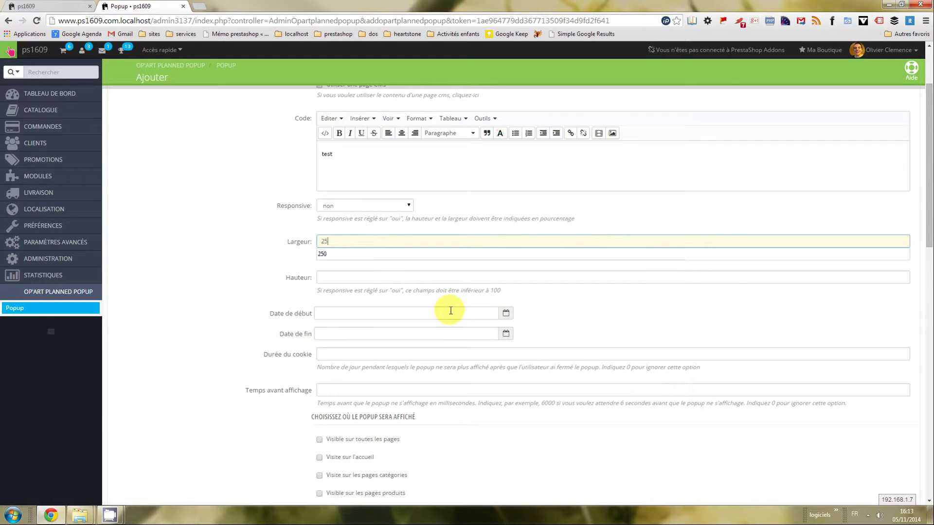
pyautogui.write('0')
pyautogui.click(354, 275)
pyautogui.write('250')
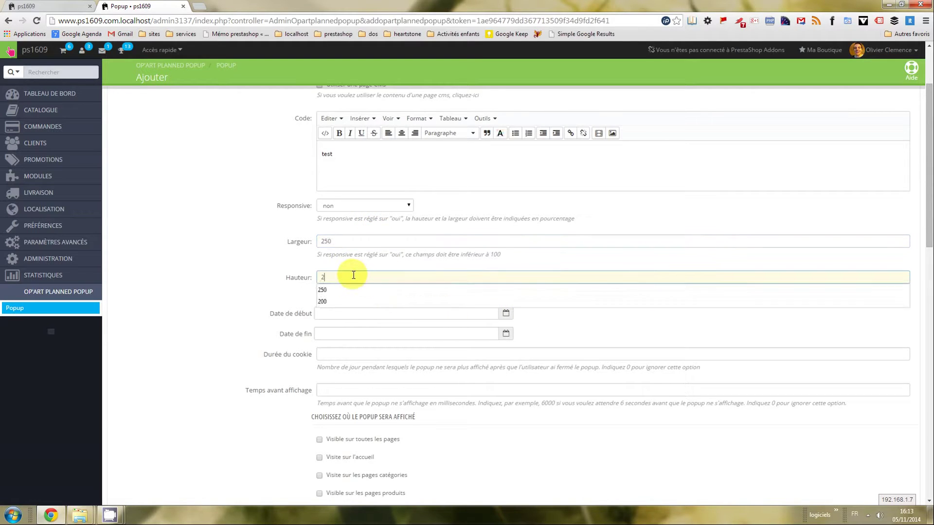
pyautogui.click(244, 285)
# Set the popup's start date to 2014-11-01 and its end date to 2050-11-26.
pyautogui.scroll(-2, 241, 301)
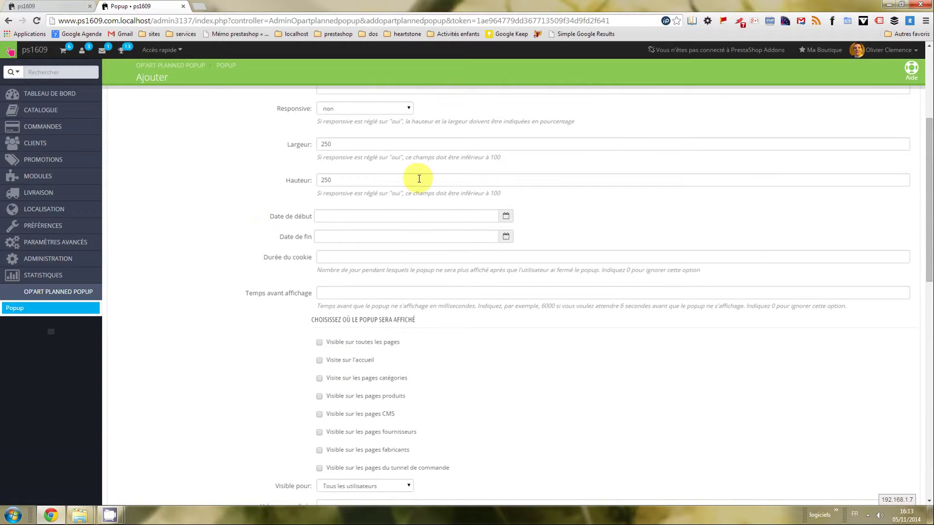
pyautogui.click(334, 217)
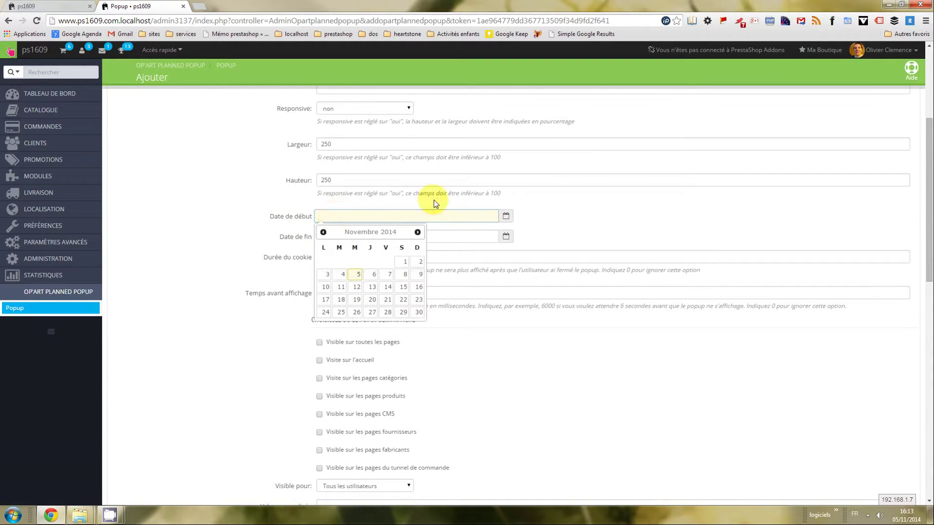
pyautogui.click(400, 266)
pyautogui.click(334, 238)
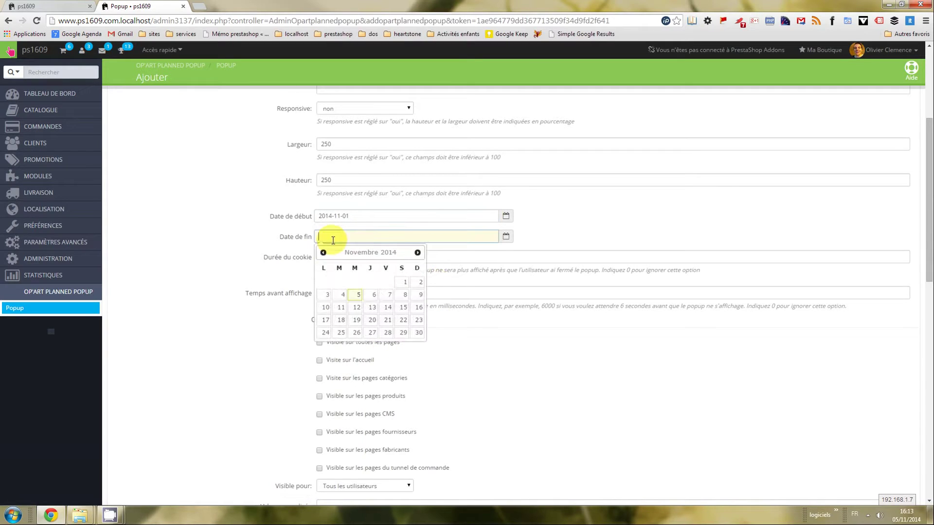
pyautogui.click(358, 335)
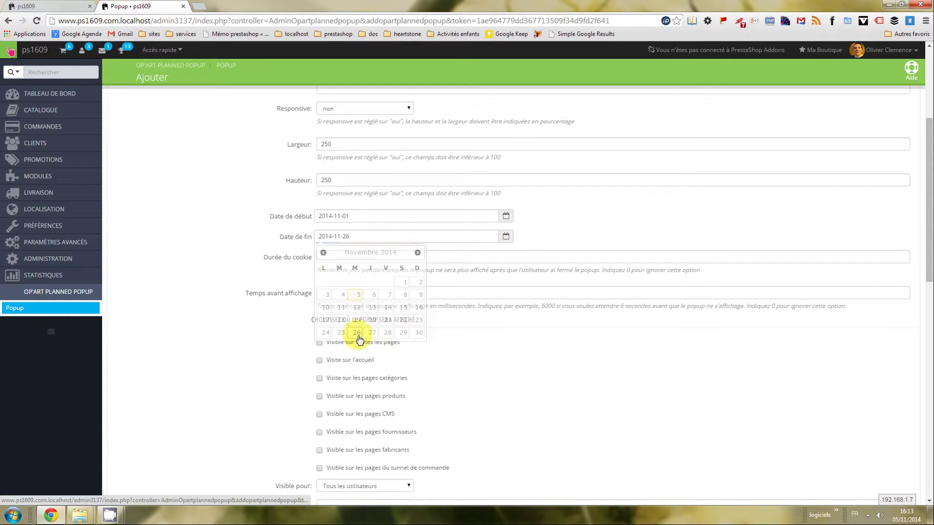
pyautogui.click(361, 236)
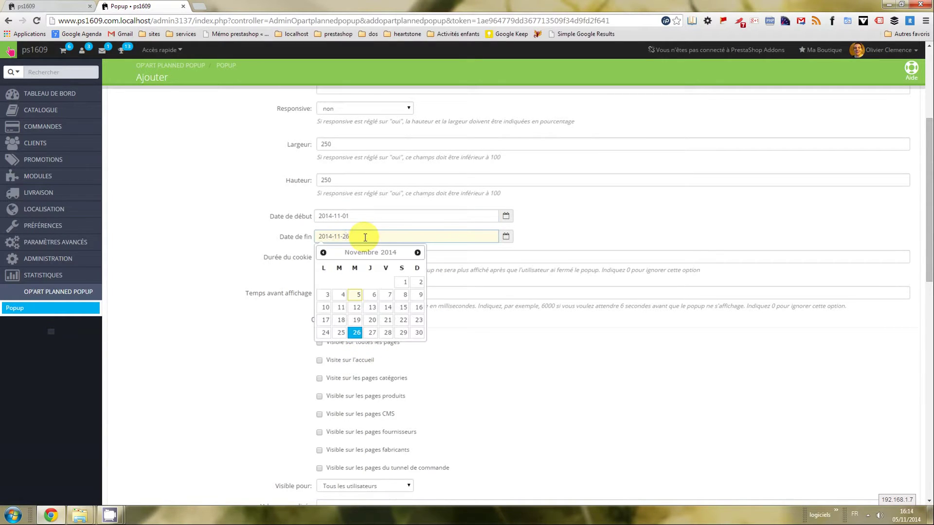
pyautogui.click(390, 237)
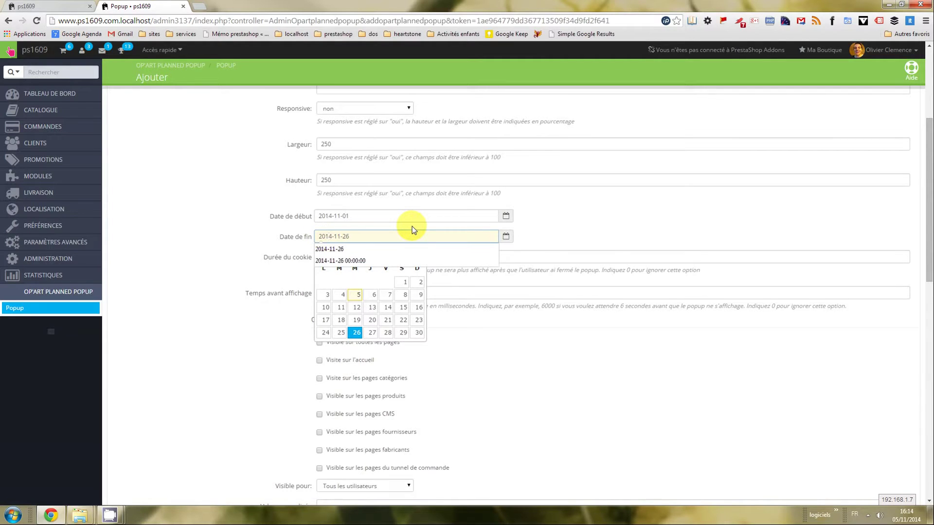
pyautogui.press('BackSpace')
pyautogui.press('BackSpace')
pyautogui.write('50')
pyautogui.click(132, 250)
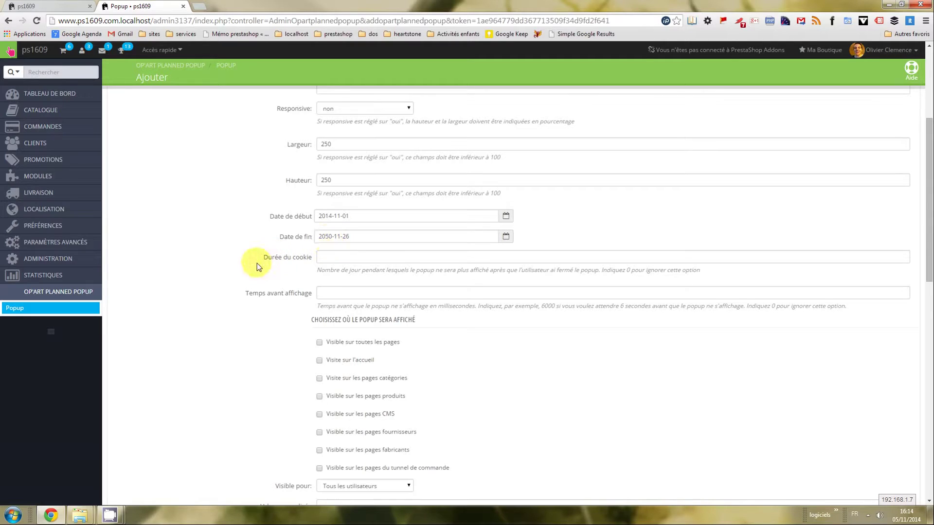
# Set both the cookie duration (Durée du cookie) and the delay before display (Temps avant affichage) to 0.
pyautogui.scroll(-1, 256, 264)
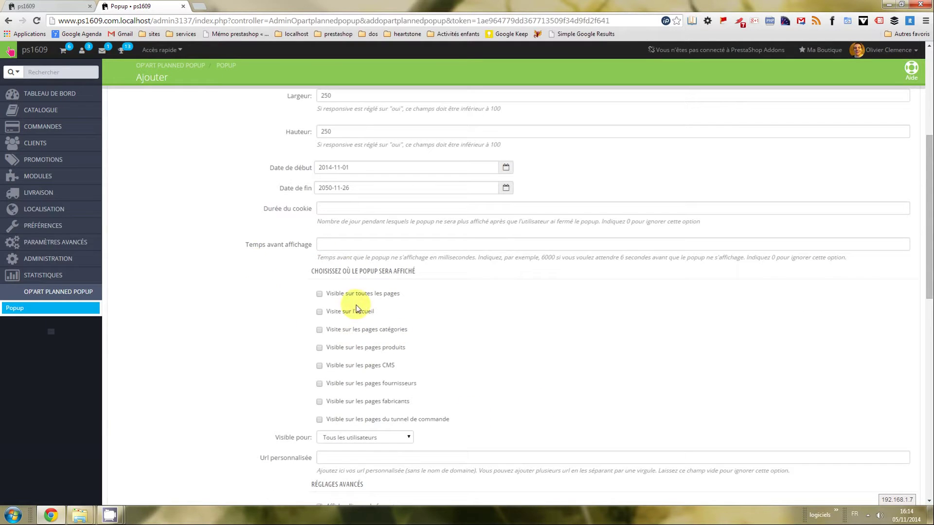
pyautogui.click(348, 208)
pyautogui.write('0')
pyautogui.click(317, 241)
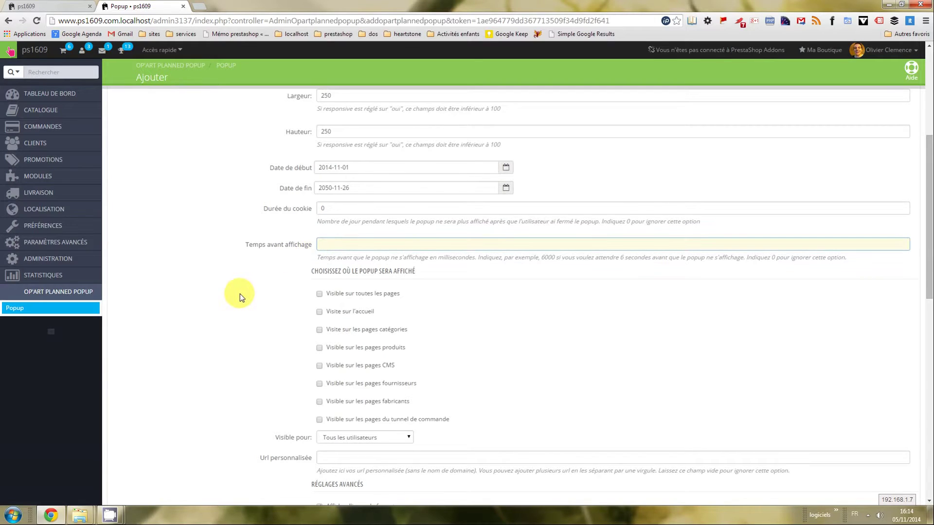
pyautogui.write('0')
pyautogui.click(241, 327)
# Make the popup visible on all pages and only for users who are not logged in (Les utilisateurs non connectés).
pyautogui.scroll(-2, 240, 327)
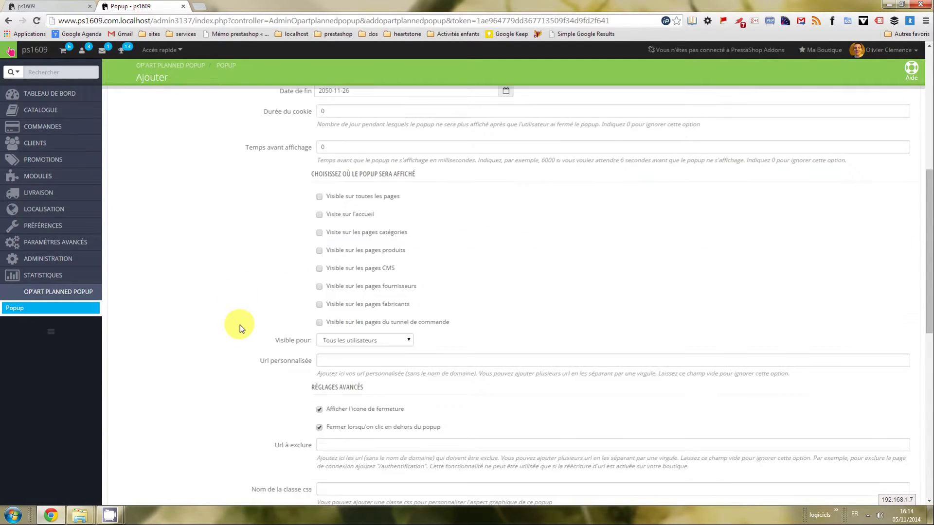
pyautogui.click(333, 197)
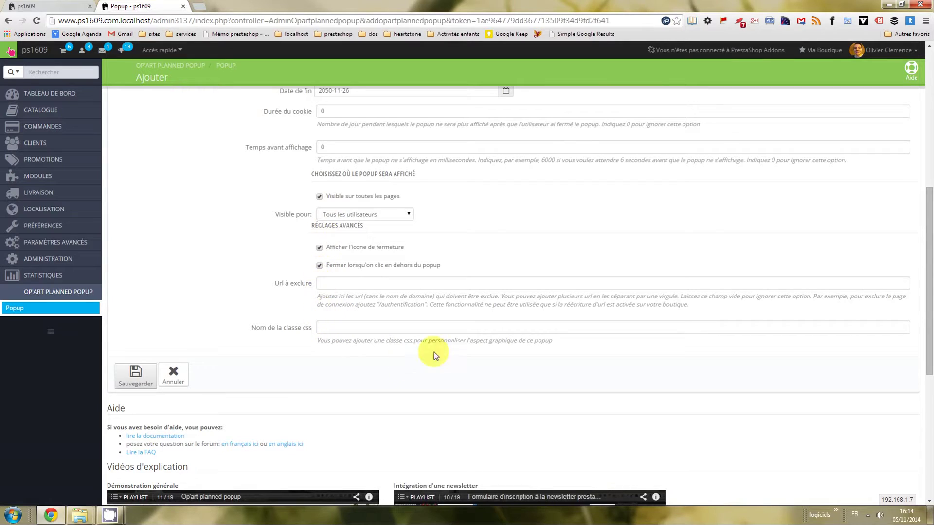
pyautogui.click(382, 214)
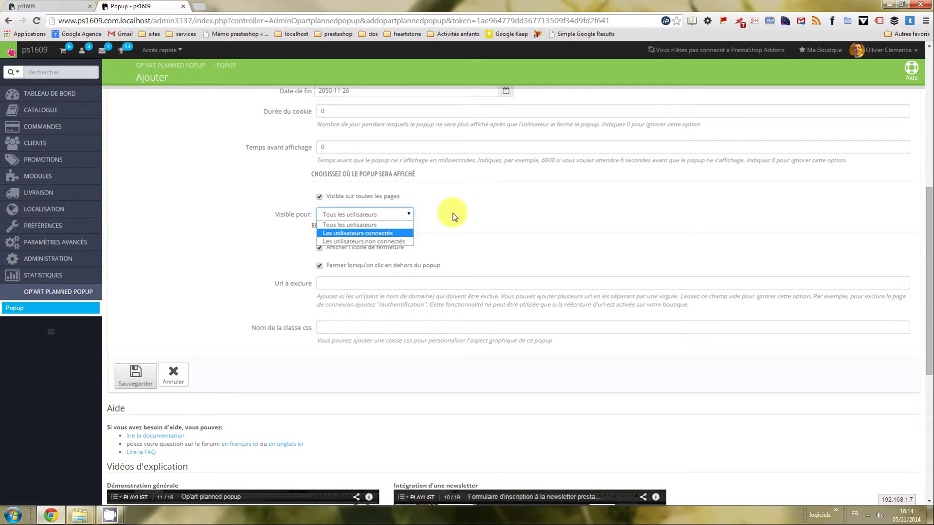
pyautogui.click(392, 241)
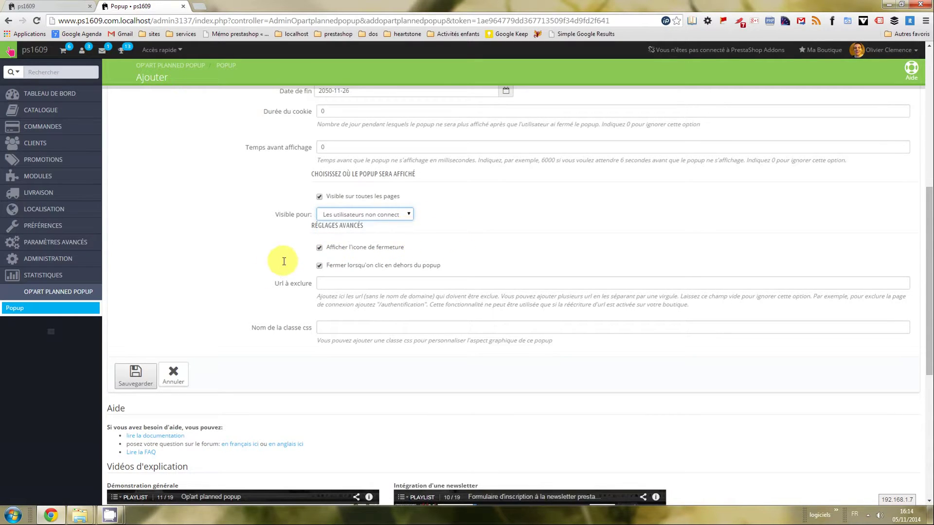
# Exclude the URL /authentification from the pages where the popup is shown.
pyautogui.scroll(-2, 253, 310)
pyautogui.scroll(1, 250, 310)
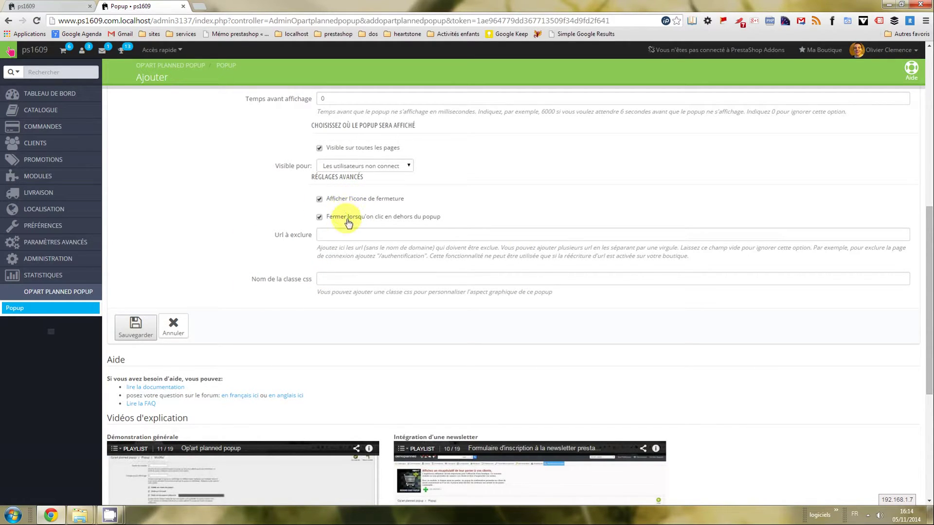
pyautogui.click(348, 236)
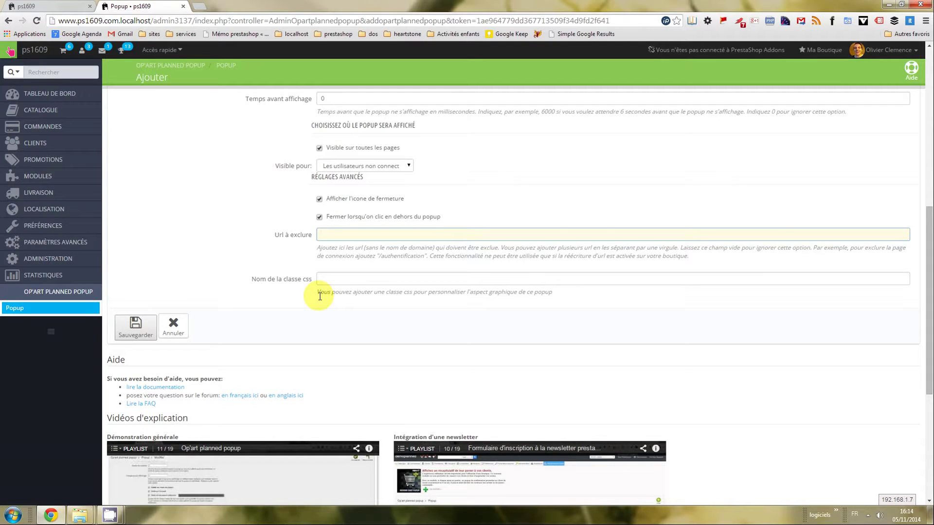
pyautogui.write('/authentification')
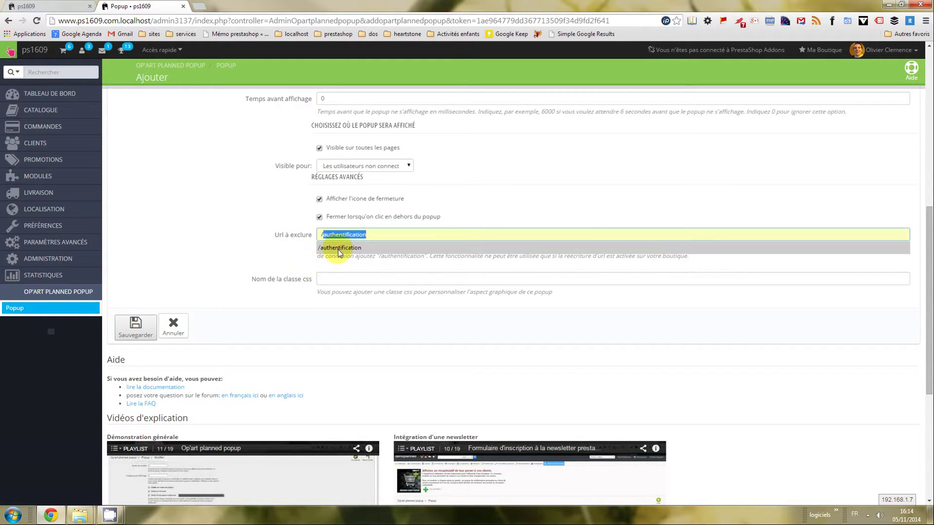
pyautogui.click(338, 249)
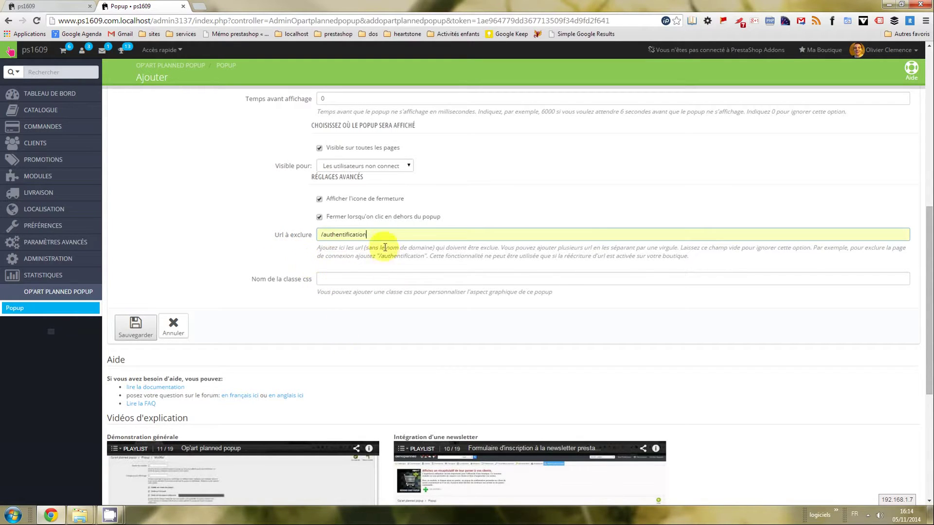
pyautogui.click(260, 243)
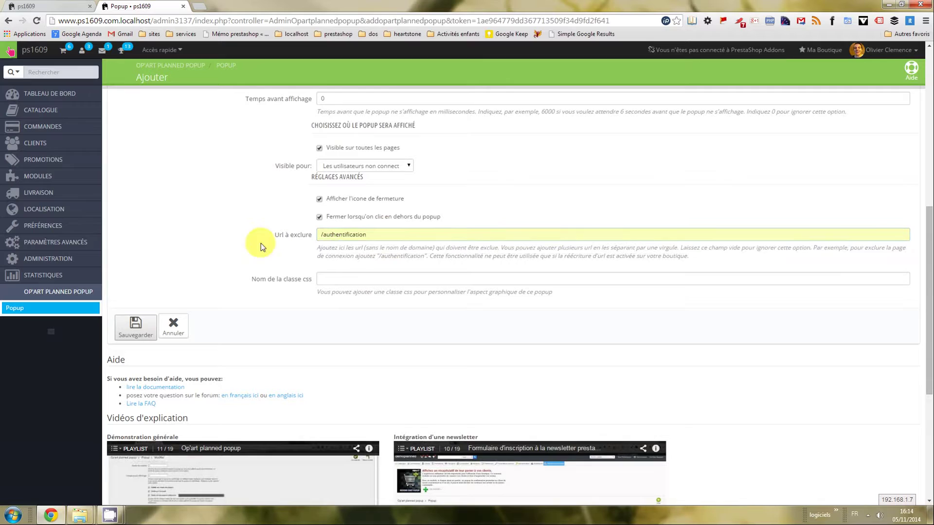
# Save the popup and reload the storefront home page to check its display.
pyautogui.click(135, 334)
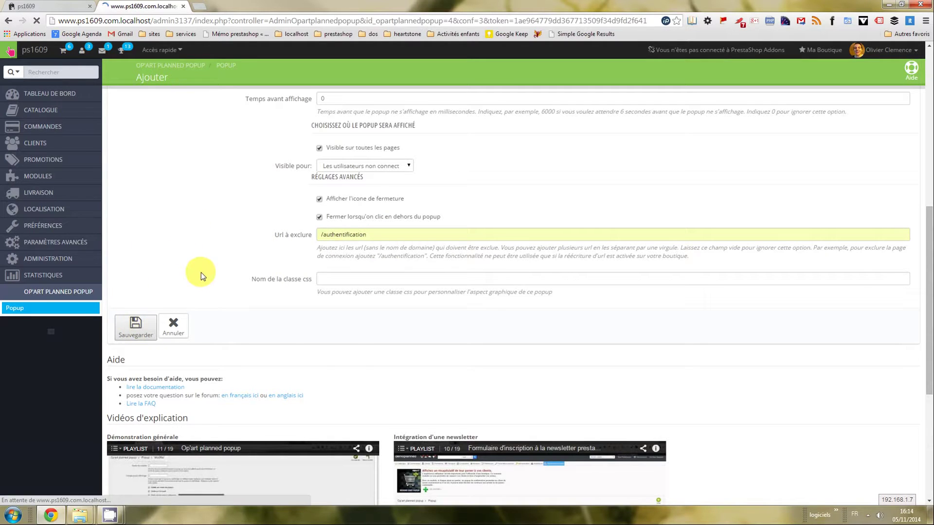
pyautogui.hotkey('ctrl', 'Tab')
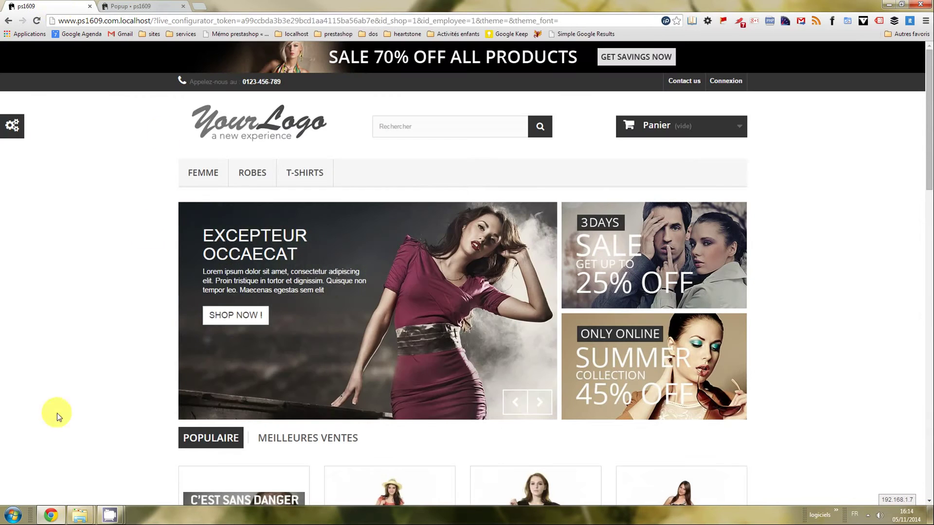
pyautogui.press('F5')
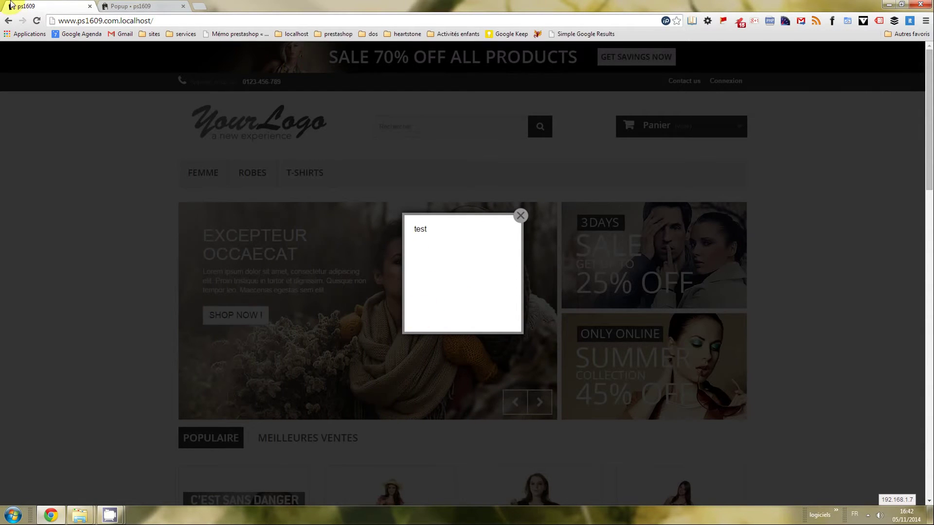
# Edit the Popup connexion entry and replace its content with "Veuillez vous connecter pour continuer." and "Connexion" on a second line.
pyautogui.click(122, 6)
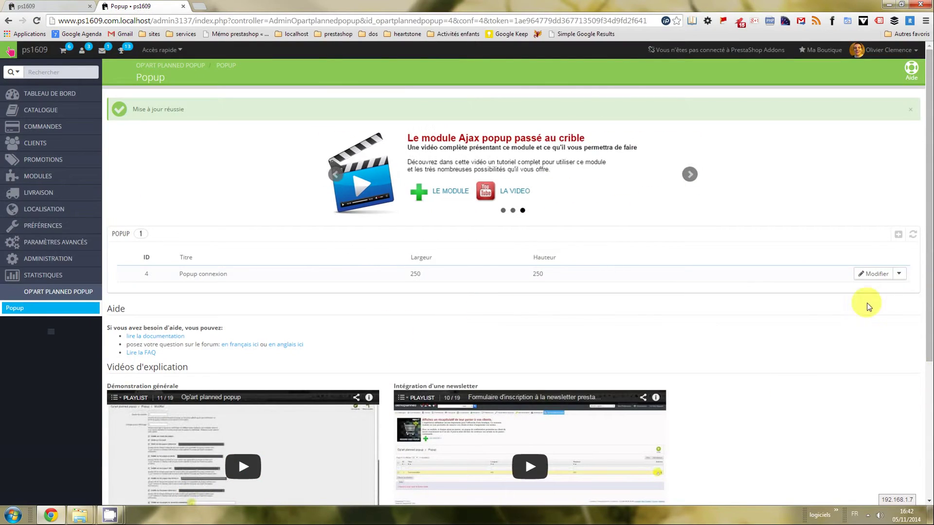
pyautogui.click(870, 275)
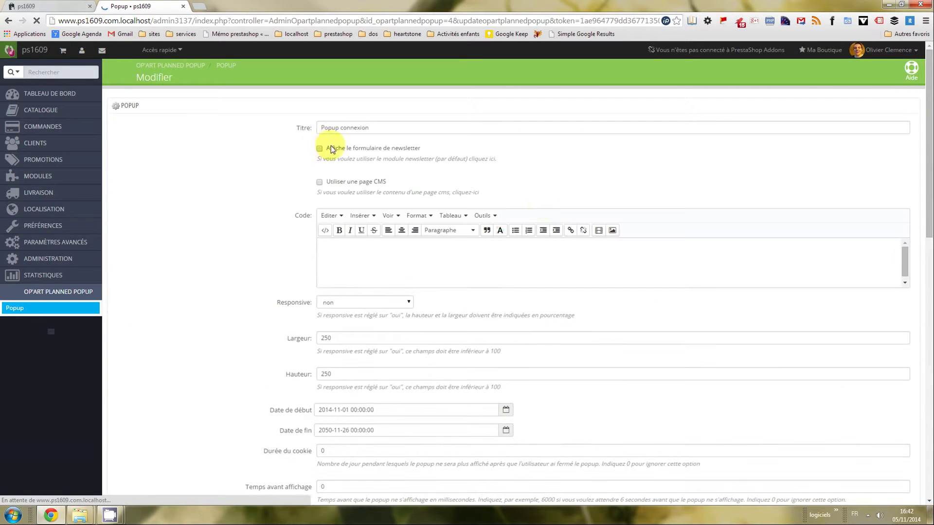
pyautogui.scroll(-2, 376, 246)
pyautogui.scroll(2, 353, 158)
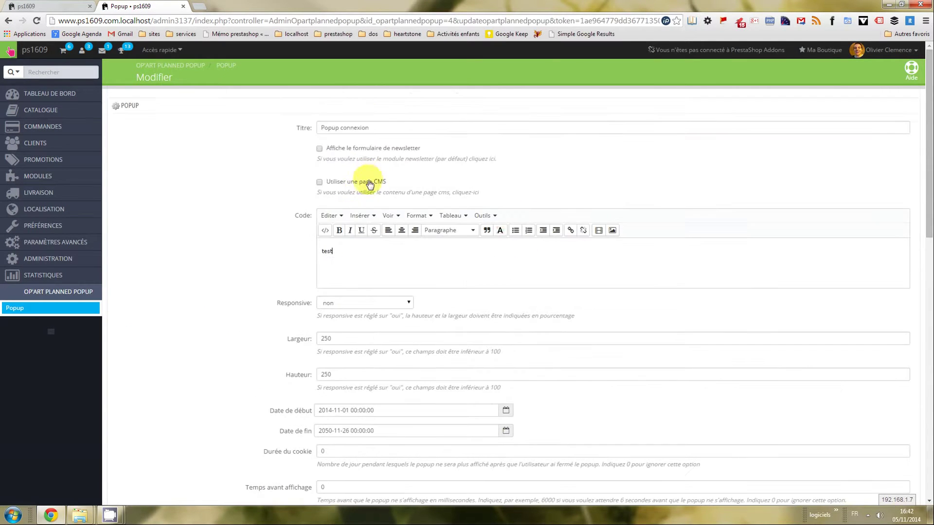
pyautogui.moveTo(337, 251); pyautogui.dragTo(308, 250)
pyautogui.write('Veuillez vous connecter p')
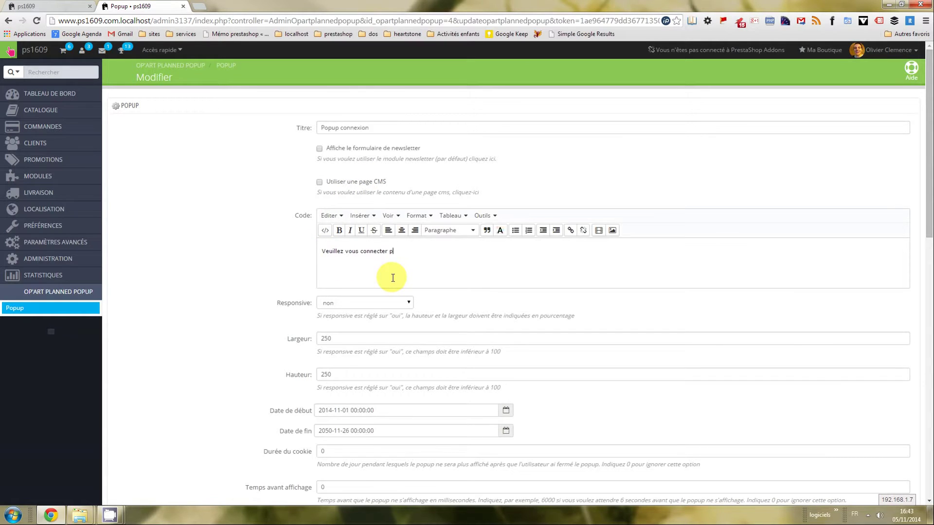
pyautogui.write('our continuer.')
pyautogui.press('Return')
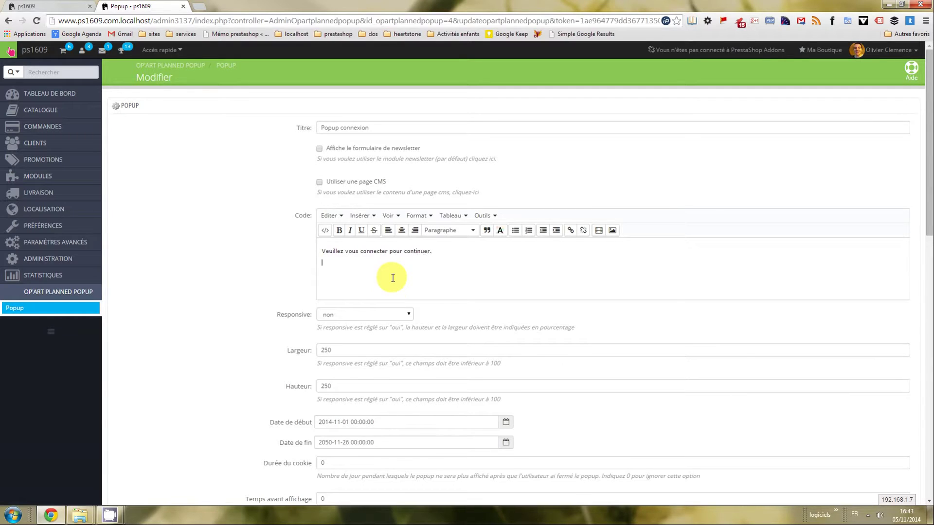
pyautogui.write('Connexion')
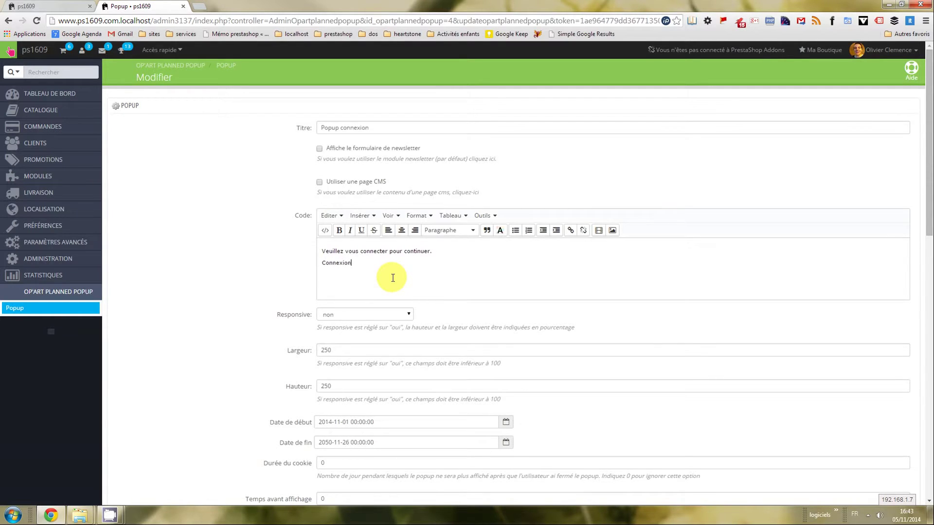
# Turn the word "Connexion" in the popup content into a button-style link to /authentification.
pyautogui.doubleClick(340, 263)
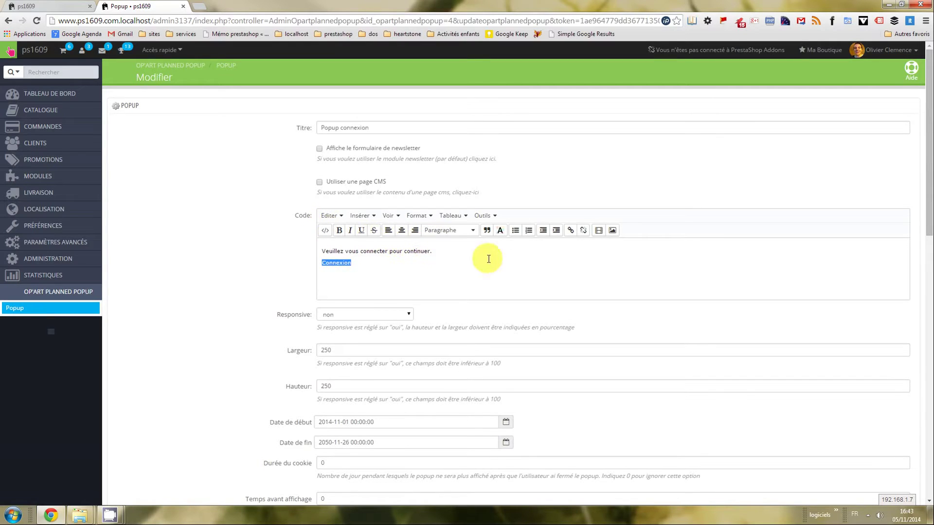
pyautogui.click(571, 230)
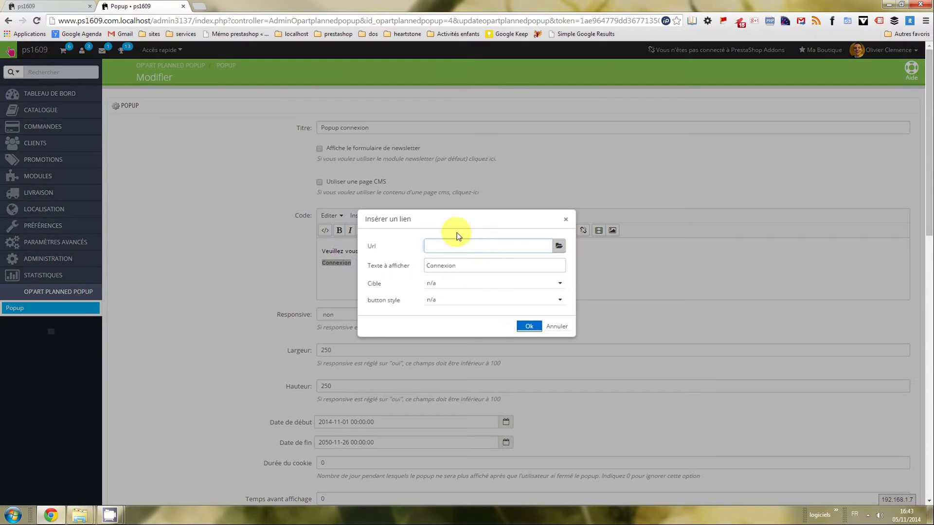
pyautogui.write('/au')
pyautogui.write('then')
pyautogui.write('tif')
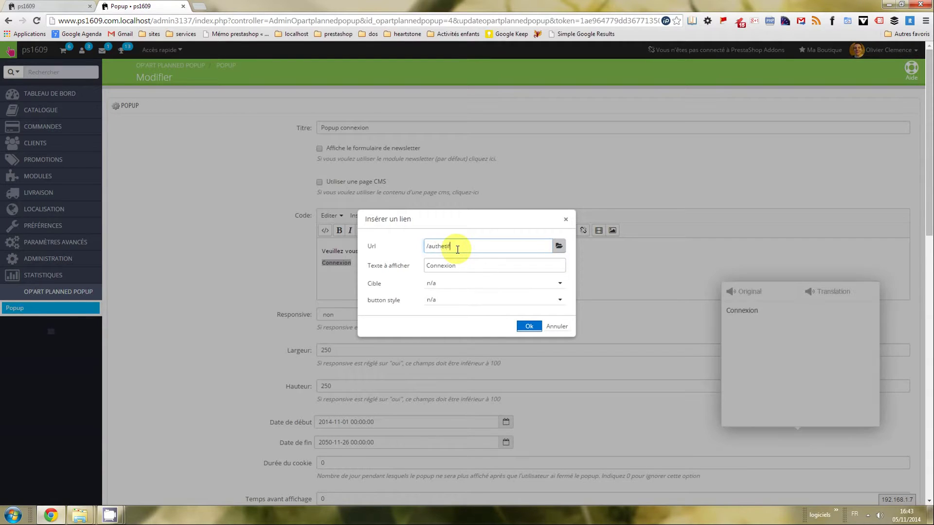
pyautogui.write('ication')
pyautogui.click(446, 246)
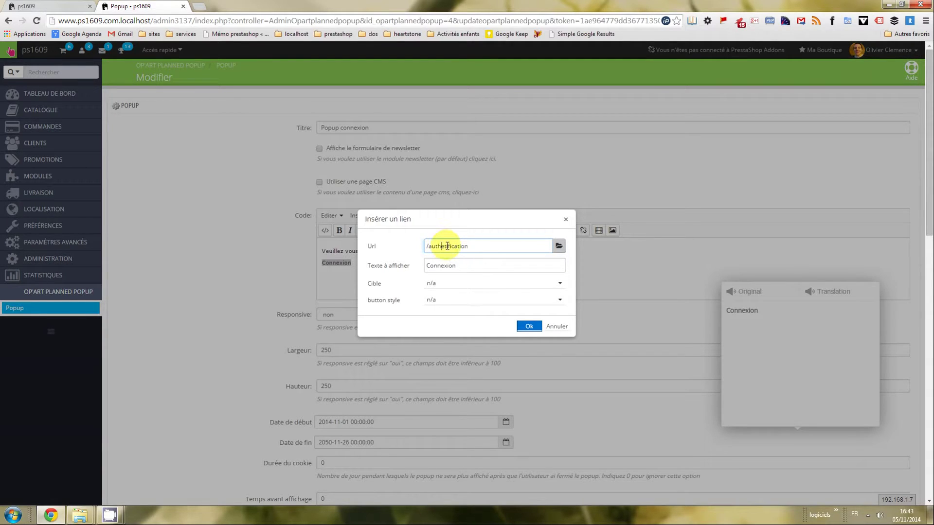
pyautogui.write('n')
pyautogui.click(509, 247)
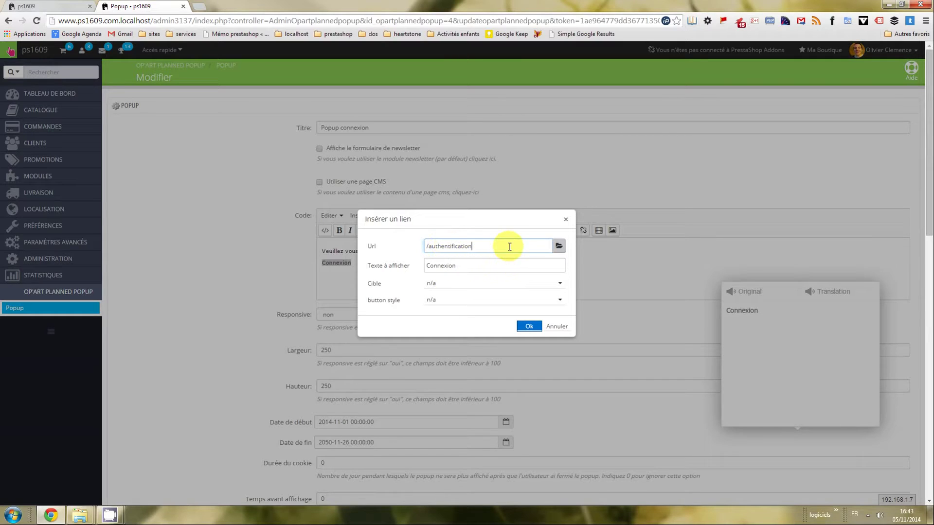
pyautogui.click(452, 300)
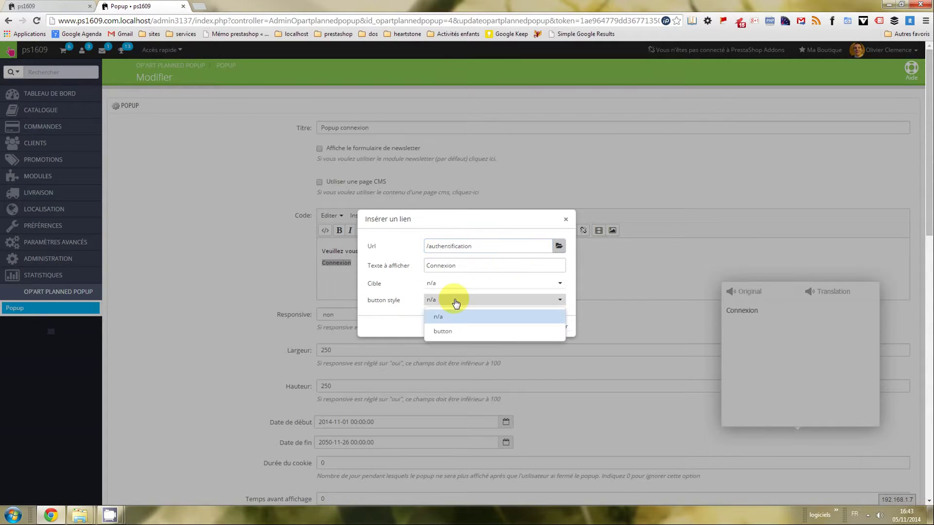
pyautogui.click(447, 334)
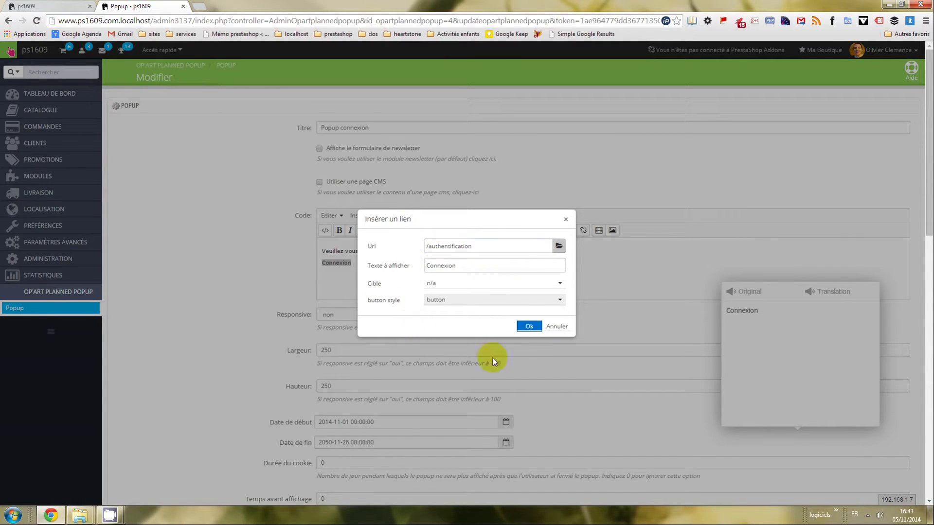
pyautogui.click(529, 327)
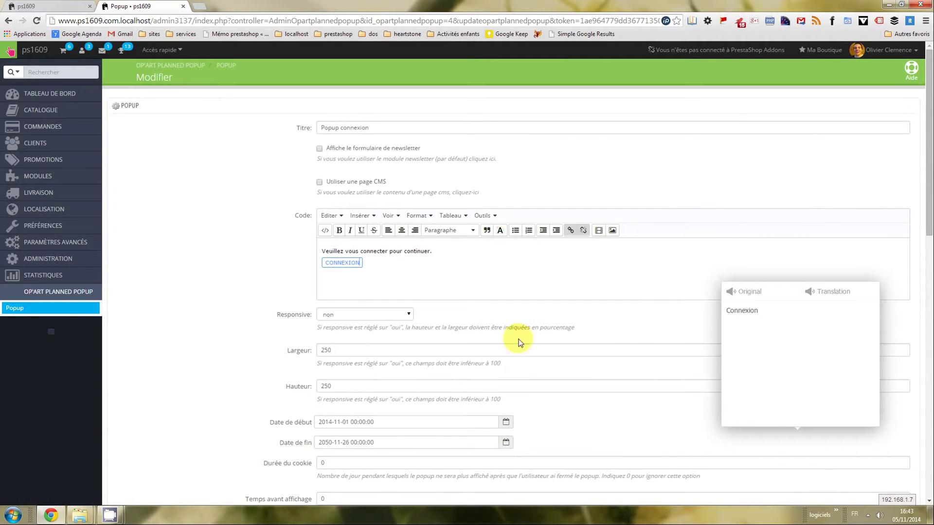
# Save the popup with its new message and Connexion link.
pyautogui.scroll(-3, 854, 375)
pyautogui.scroll(2, 788, 241)
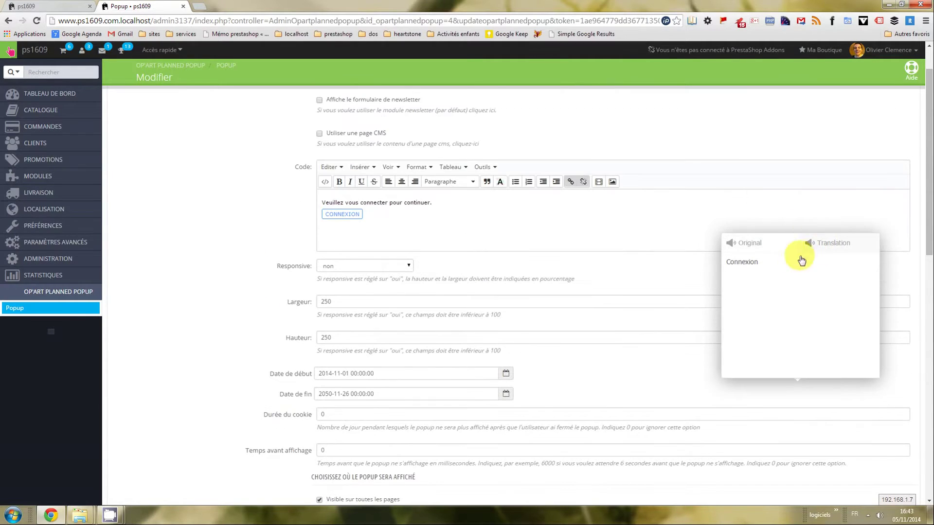
pyautogui.scroll(-7, 254, 309)
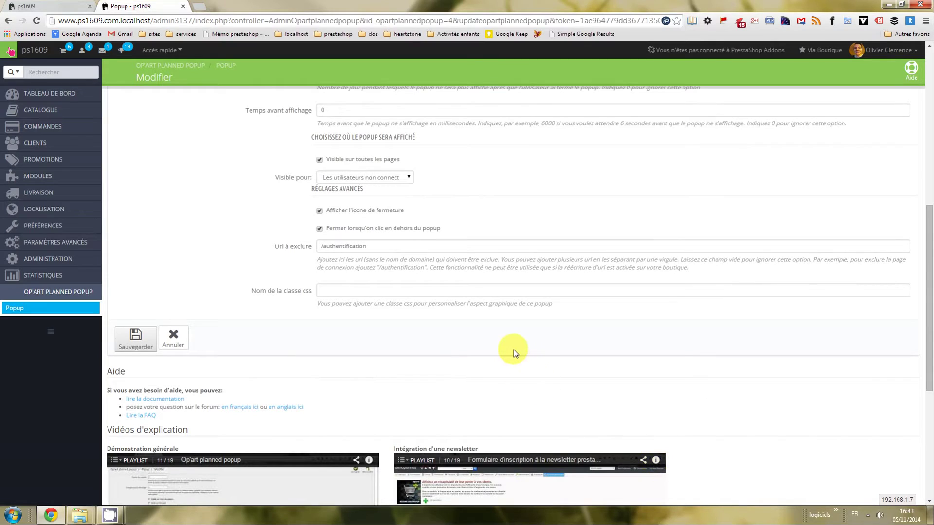
pyautogui.click(148, 344)
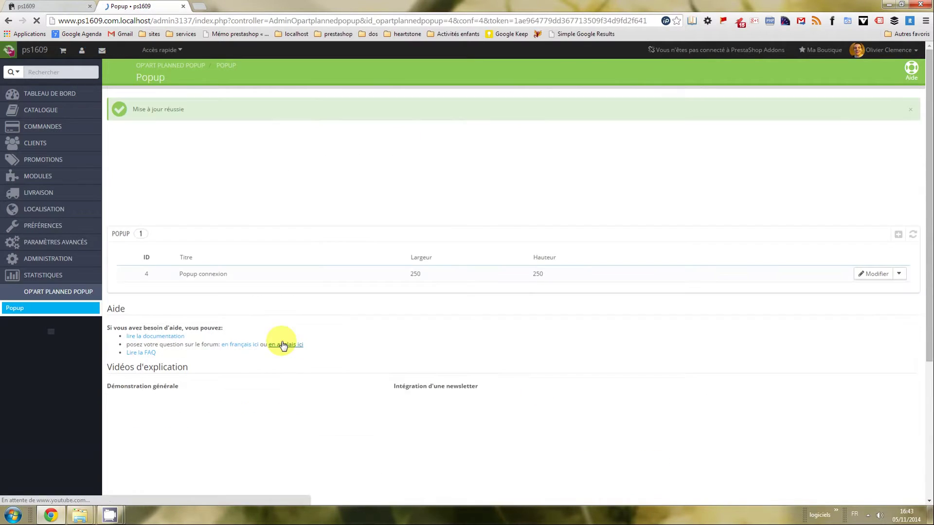
# Reload the storefront home page and follow the popup's Connexion button to check the authentication page.
pyautogui.click(29, 6)
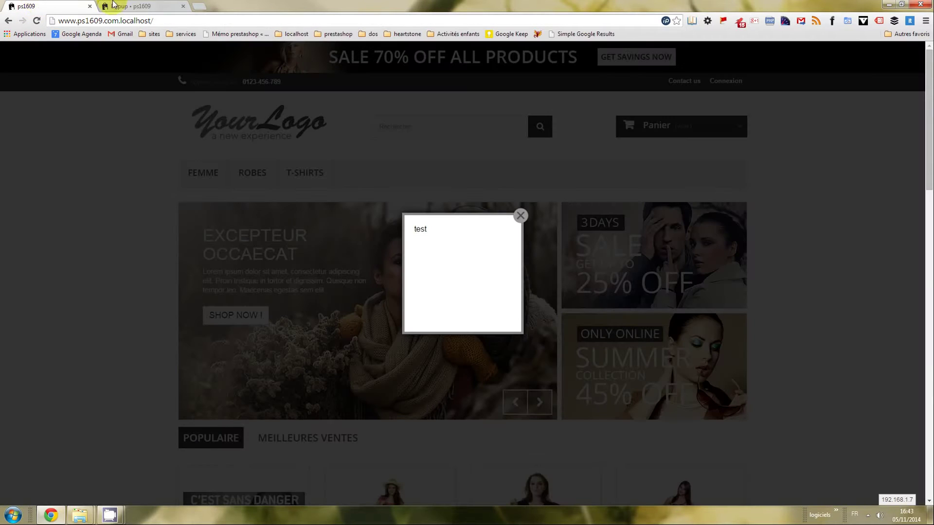
pyautogui.press('F5')
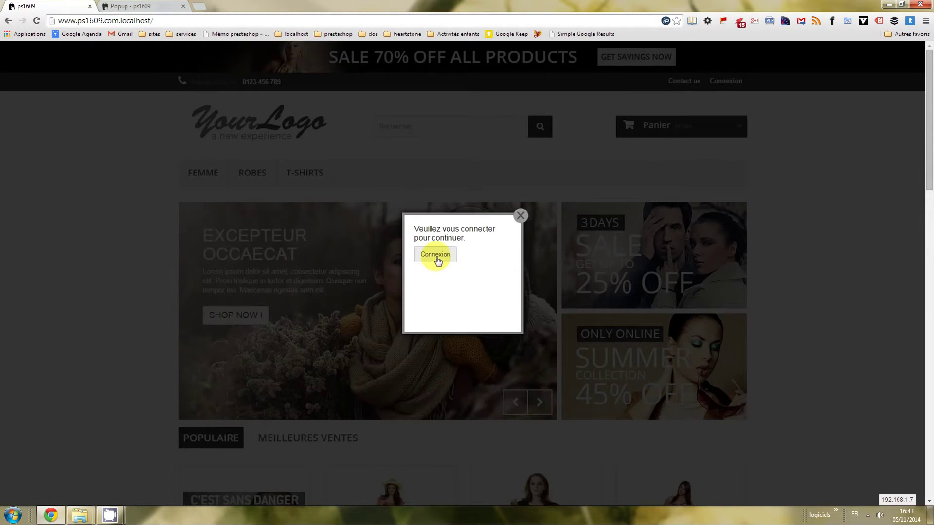
pyautogui.click(439, 257)
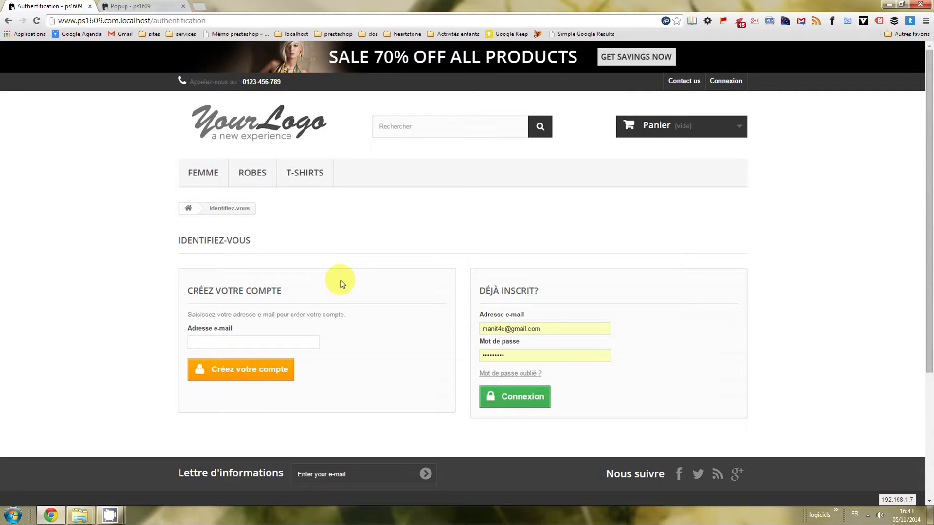
# Reopen the Popup connexion entry in the back office and review its display and advanced settings.
pyautogui.click(137, 7)
pyautogui.click(872, 275)
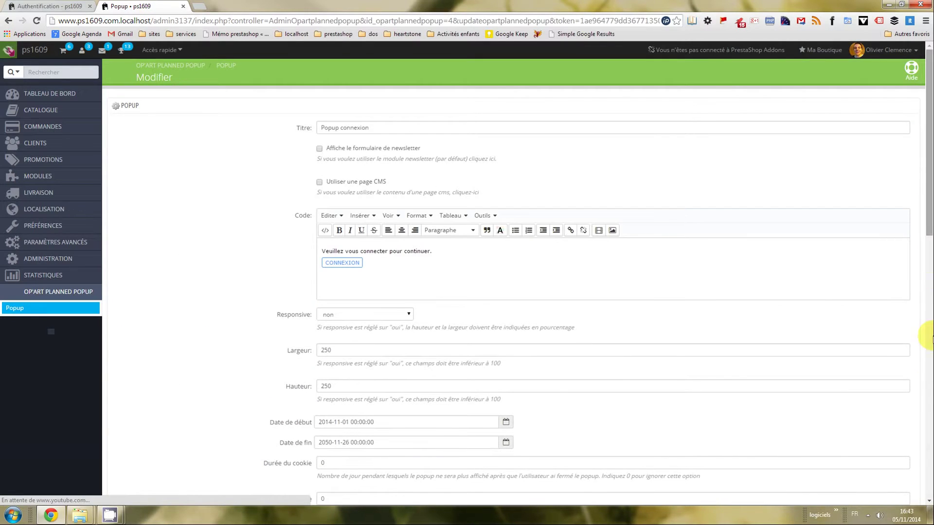
pyautogui.scroll(-8, 930, 224)
pyautogui.scroll(1, 398, 139)
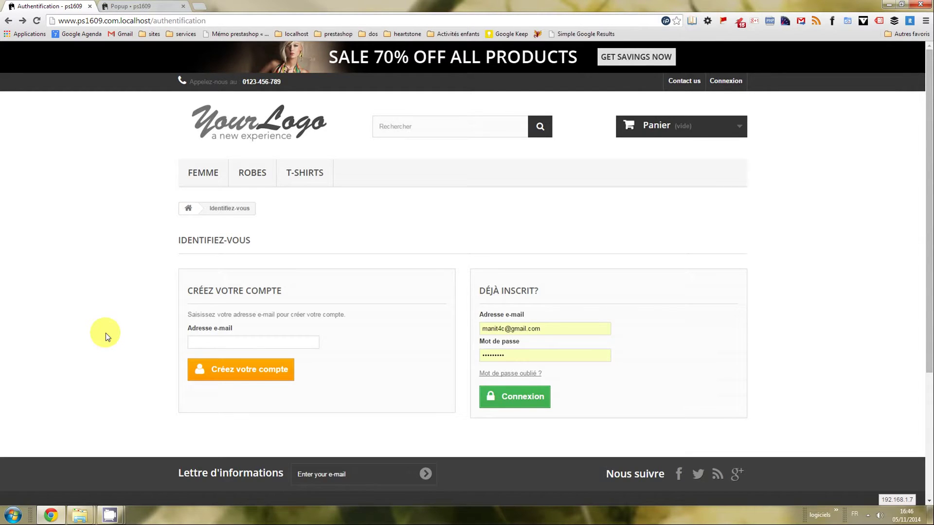
# Return to the storefront home page, dismiss the popup from outside its frame and look through the products.
pyautogui.click(282, 118)
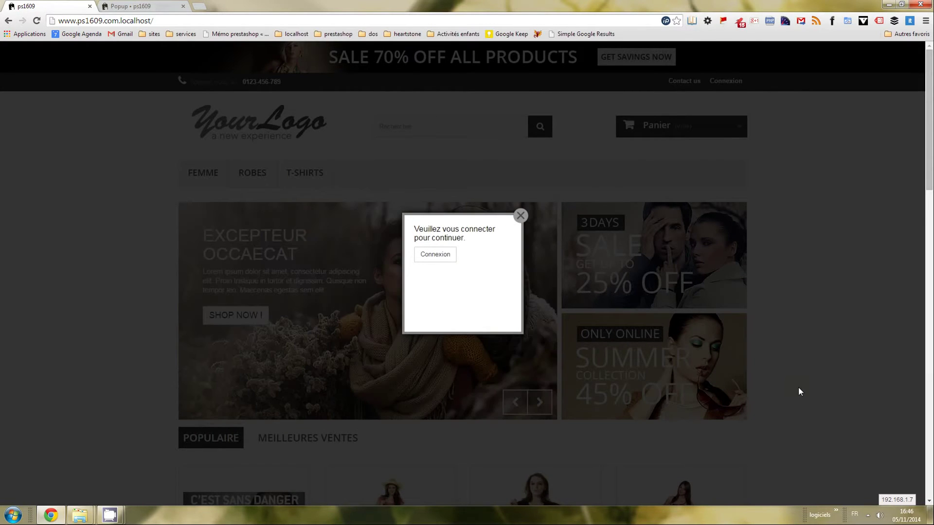
pyautogui.click(813, 249)
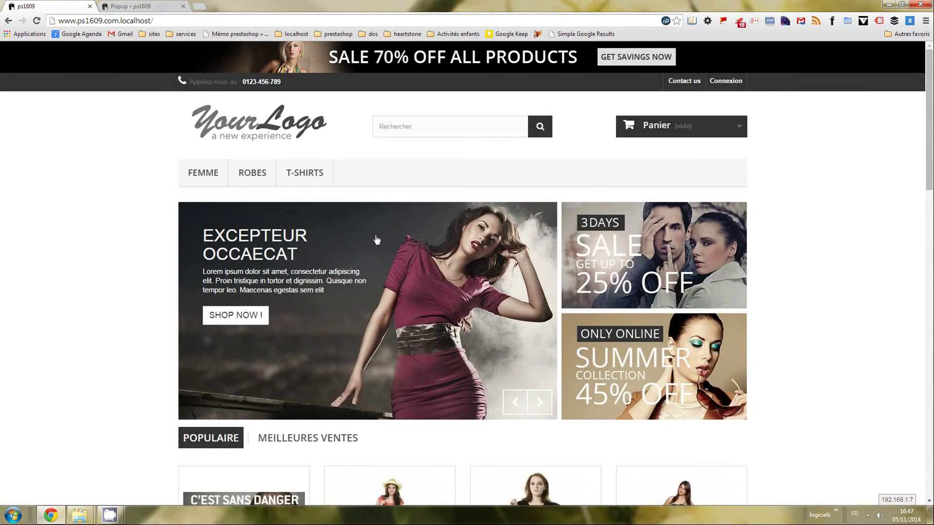
pyautogui.scroll(-4, 377, 240)
pyautogui.scroll(-1, 302, 424)
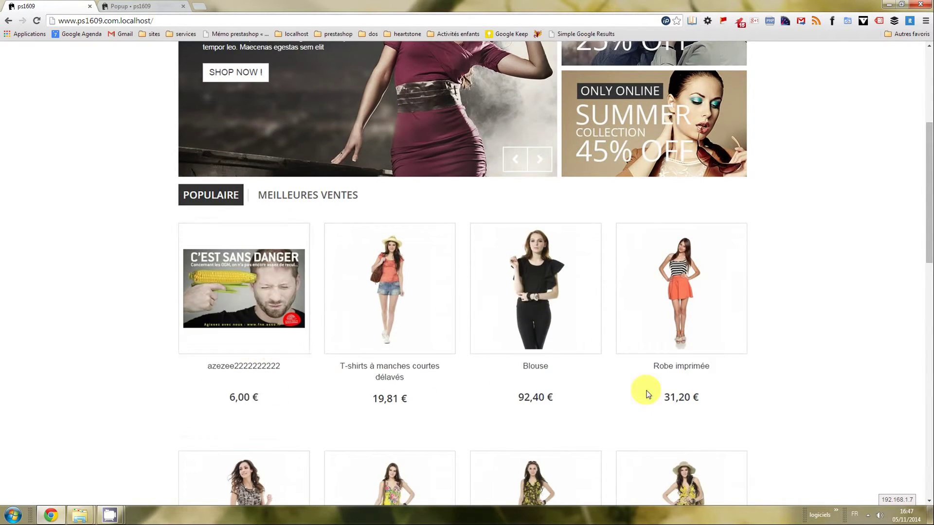
pyautogui.scroll(3, 308, 99)
# Open the T-shirts category under Femme, dismiss the popup there and view the product list.
pyautogui.moveTo(200, 87)
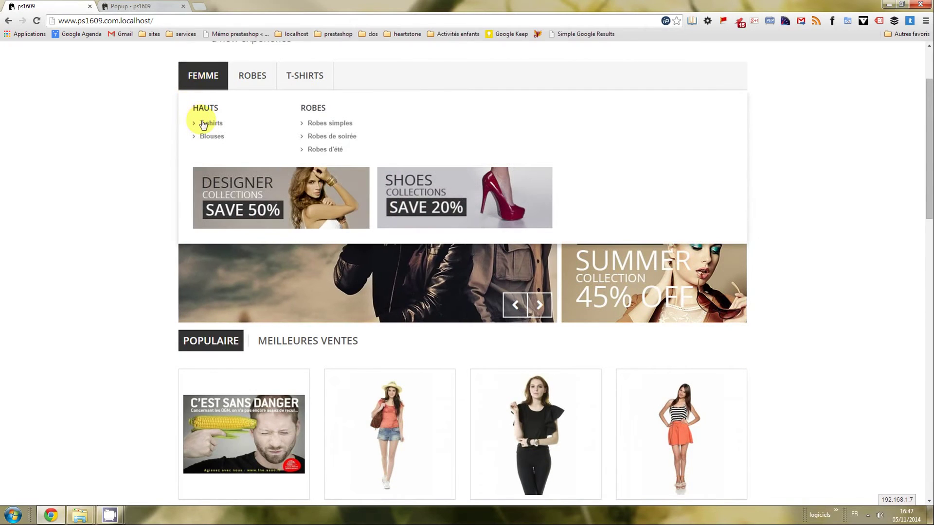
pyautogui.click(206, 123)
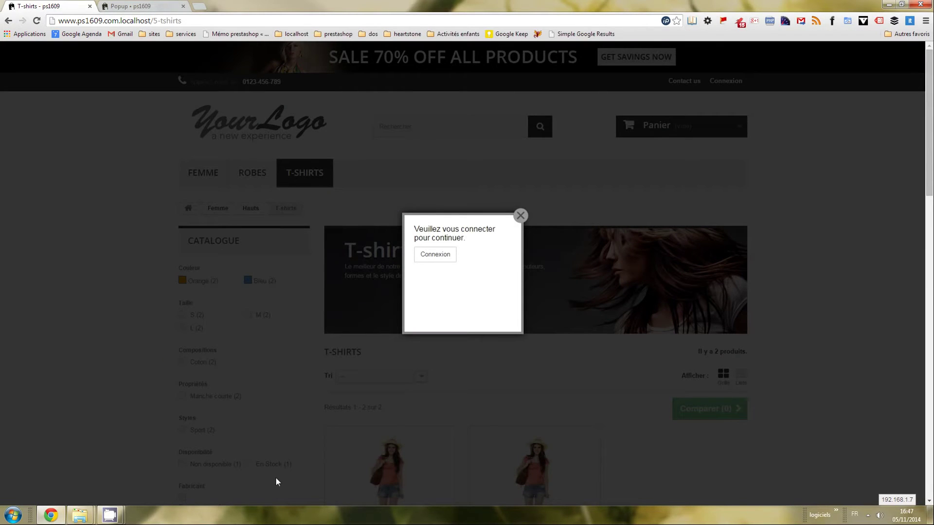
pyautogui.click(707, 382)
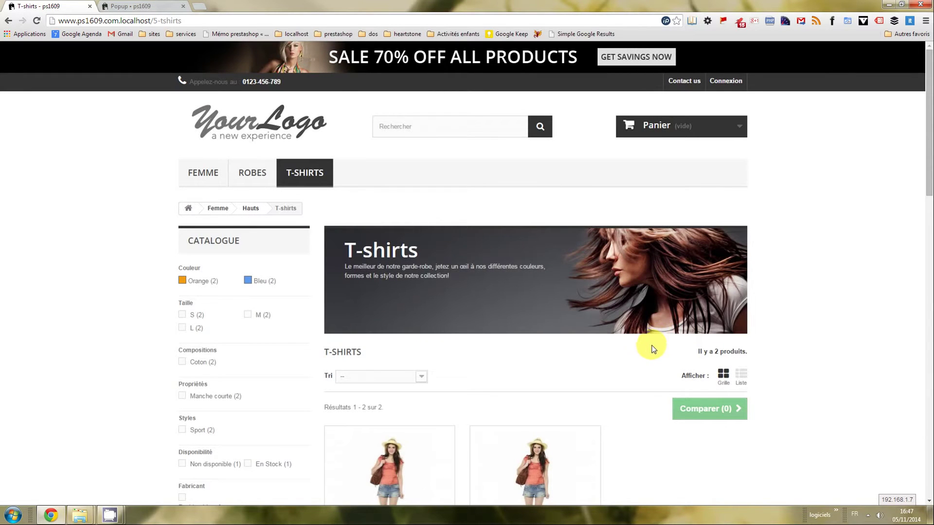
pyautogui.scroll(-4, 652, 343)
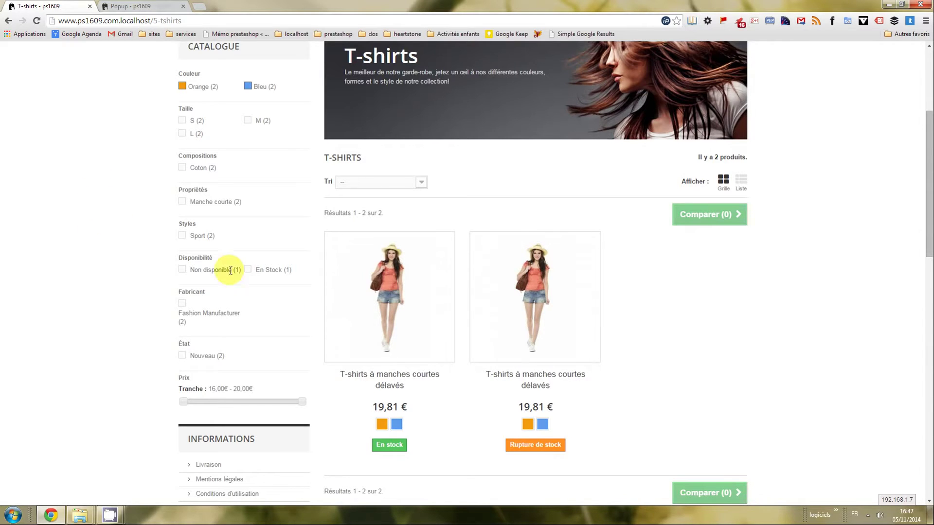
# Go back from the T-shirts category to the storefront home page to check the popup again.
pyautogui.scroll(4, 839, 287)
pyautogui.click(240, 180)
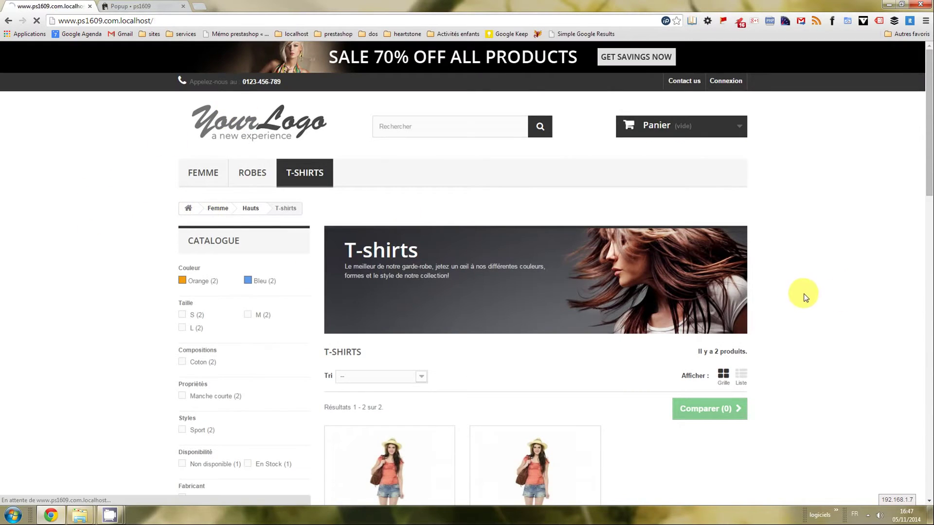
pyautogui.scroll(-3, 804, 308)
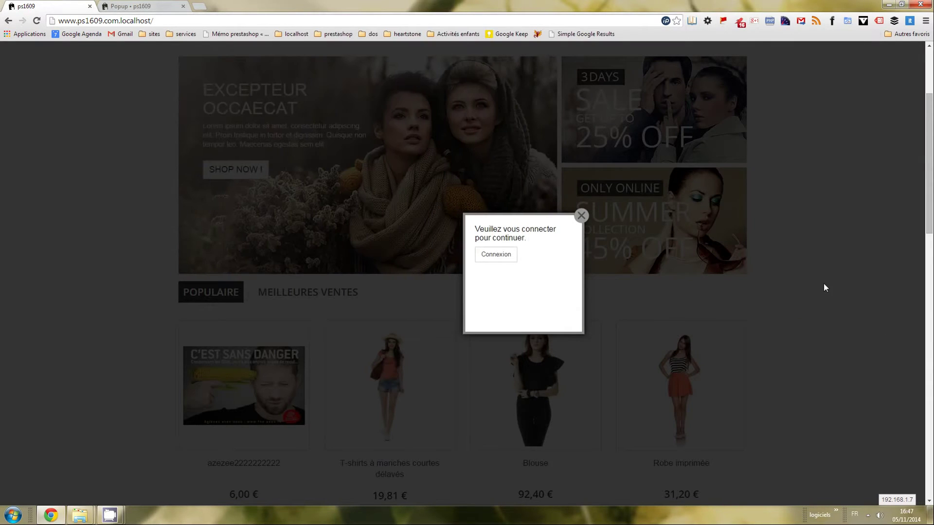
# Edit Popup connexion to disable both "Afficher l'icone de fermeture" and "Fermer lorsqu'on clic en dehors du popup", and save it.
pyautogui.click(154, 7)
pyautogui.scroll(5, 243, 316)
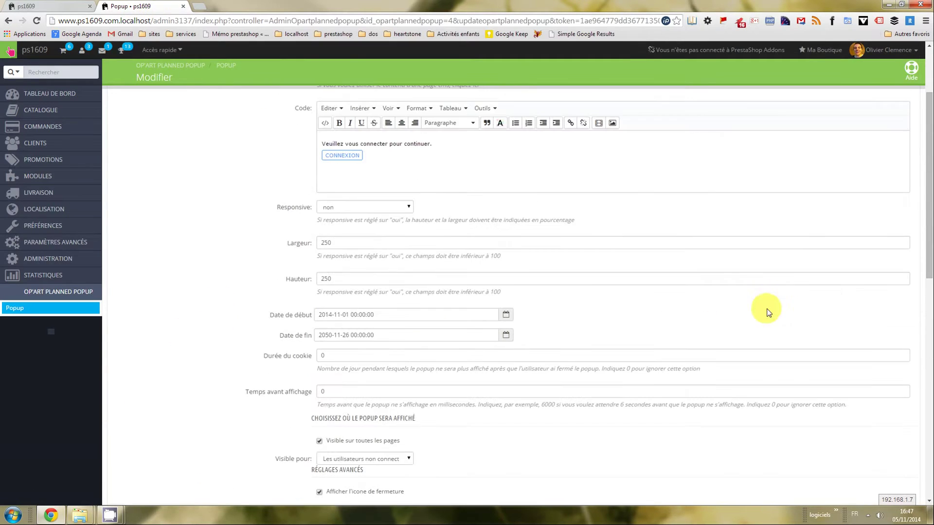
pyautogui.click(56, 315)
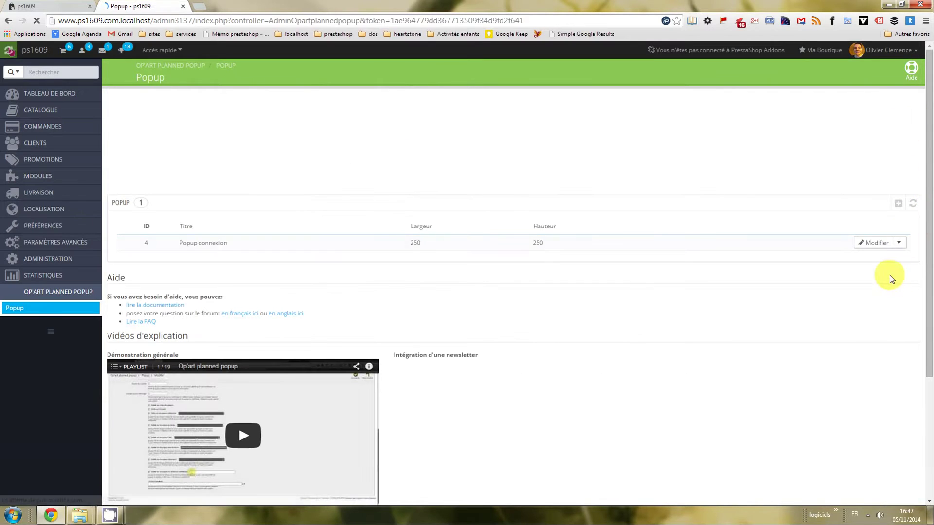
pyautogui.click(580, 243)
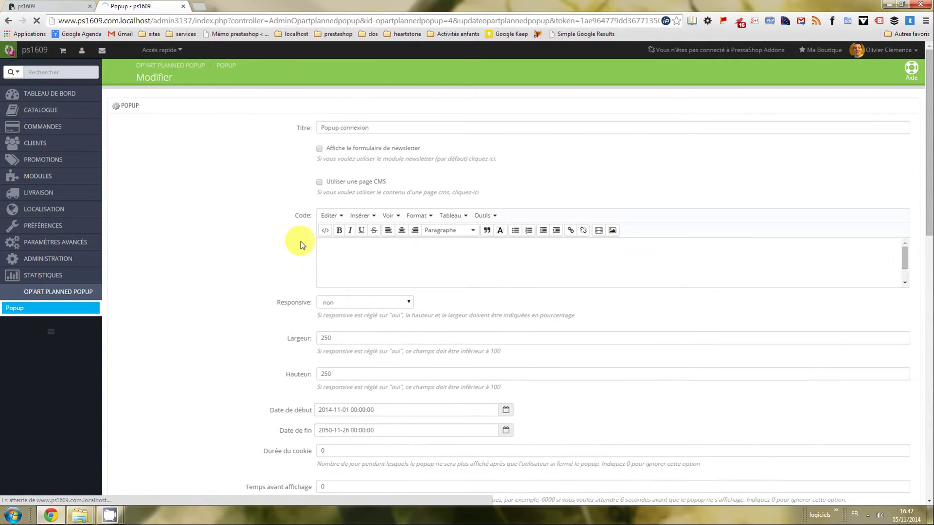
pyautogui.scroll(-6, 260, 331)
pyautogui.scroll(1, 258, 341)
pyautogui.click(328, 308)
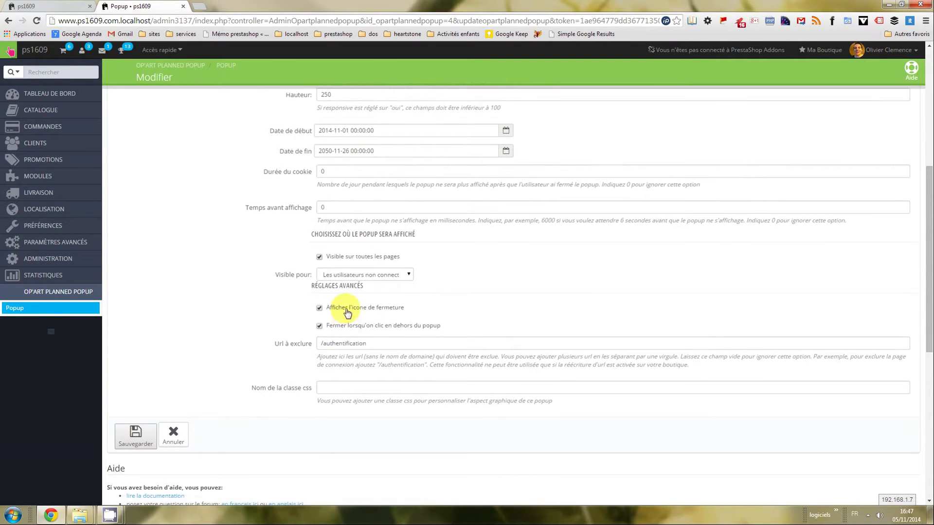
pyautogui.click(340, 326)
pyautogui.click(133, 435)
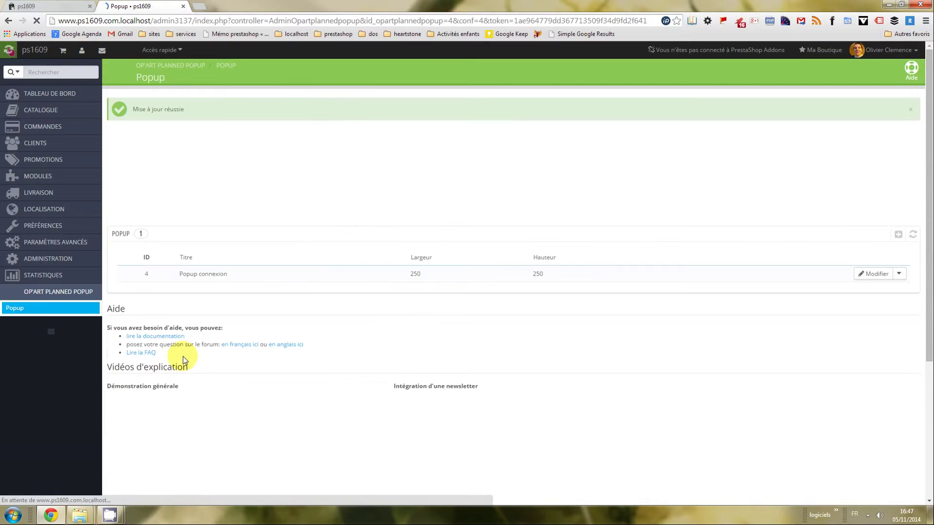
# Open the storefront's Robes category and try to close the popup from its corner and from outside its frame.
pyautogui.click(44, 6)
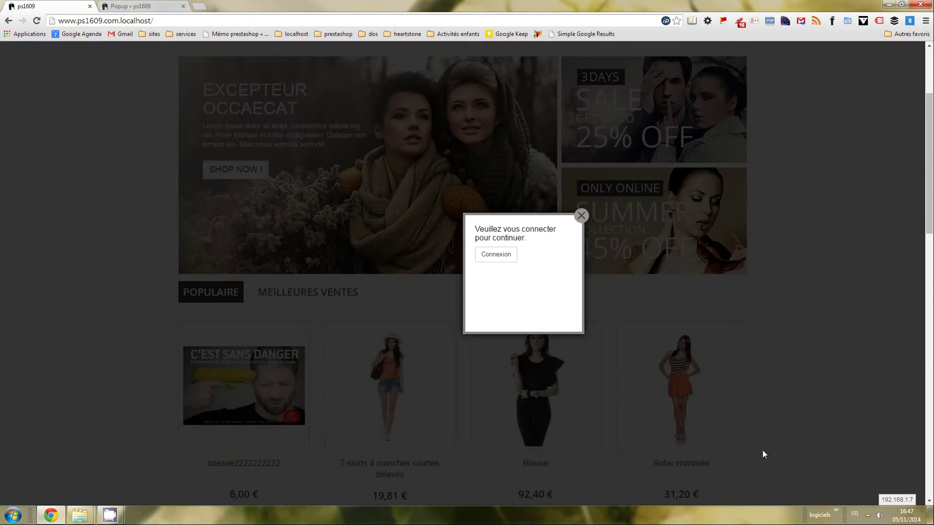
pyautogui.click(846, 364)
pyautogui.scroll(3, 583, 292)
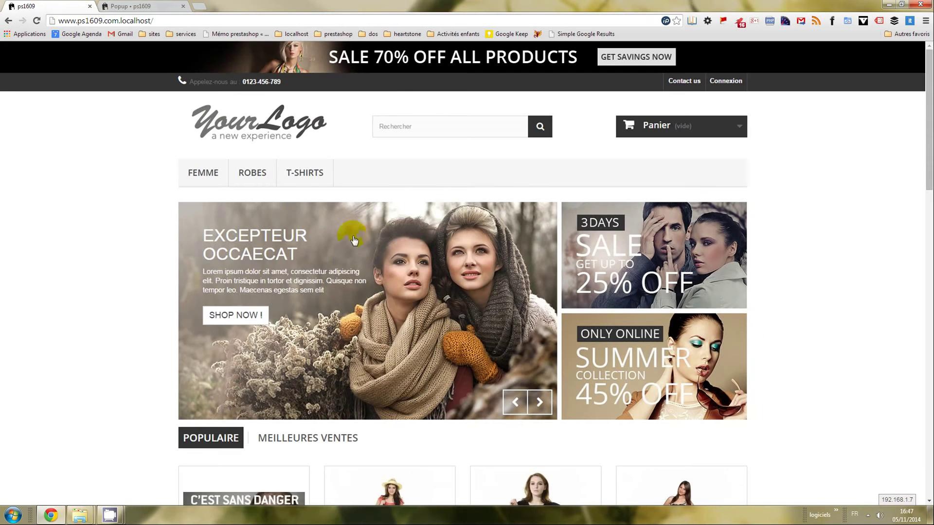
pyautogui.click(261, 184)
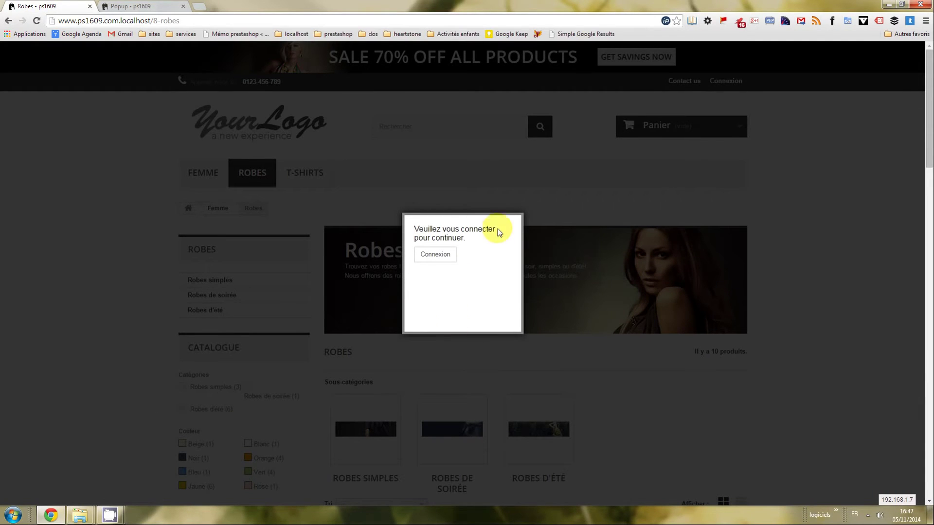
pyautogui.moveTo(522, 214)
pyautogui.mouseDown()
pyautogui.moveTo(460, 230)
pyautogui.moveTo(526, 208)
pyautogui.mouseUp()
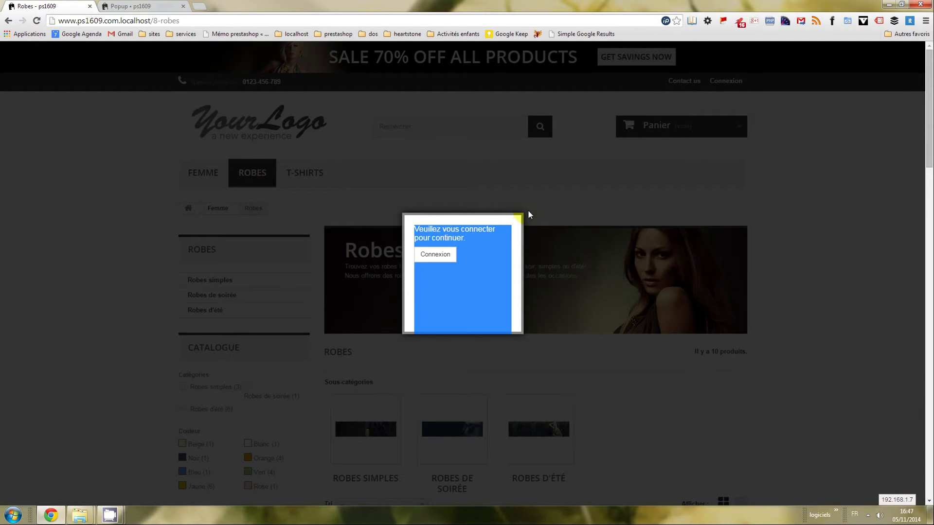
pyautogui.click(811, 204)
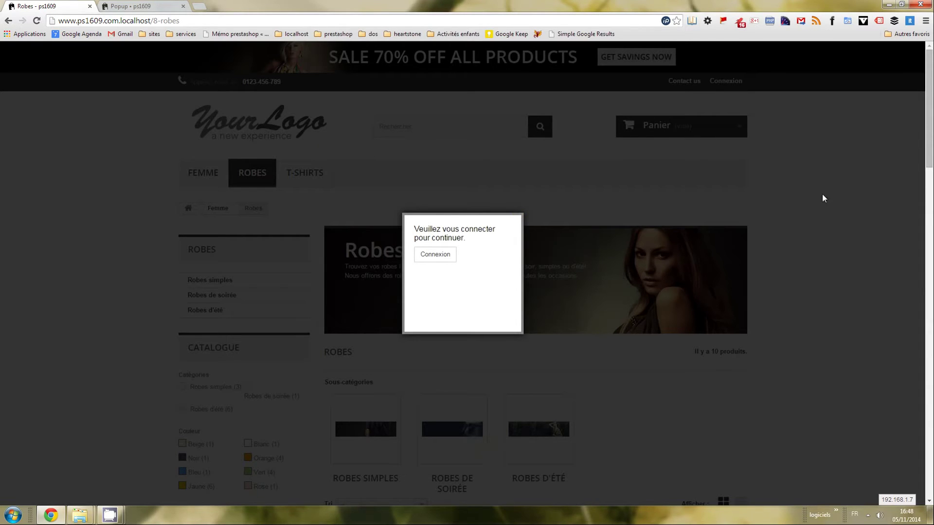
# View the Robes category page behind the popup, from its header through the product list and back up.
pyautogui.scroll(-4, 834, 466)
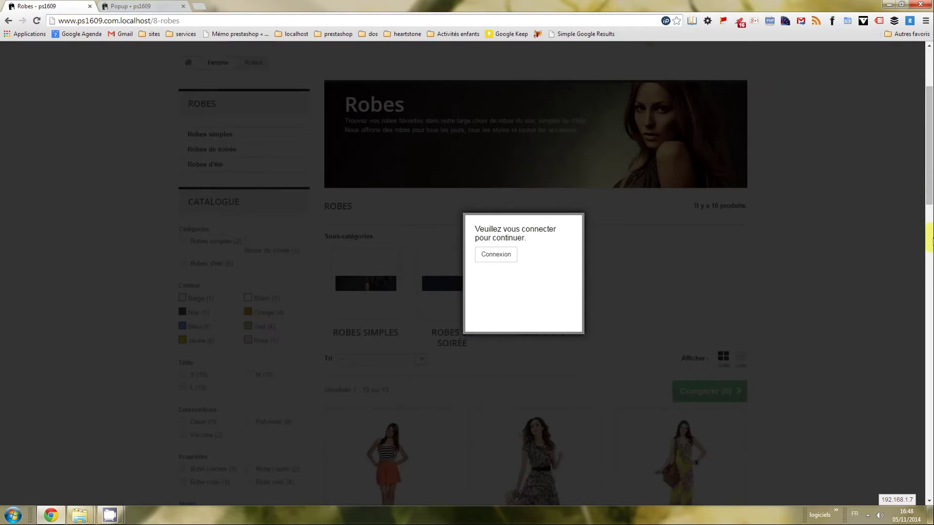
pyautogui.moveTo(928, 176); pyautogui.dragTo(917, 311)
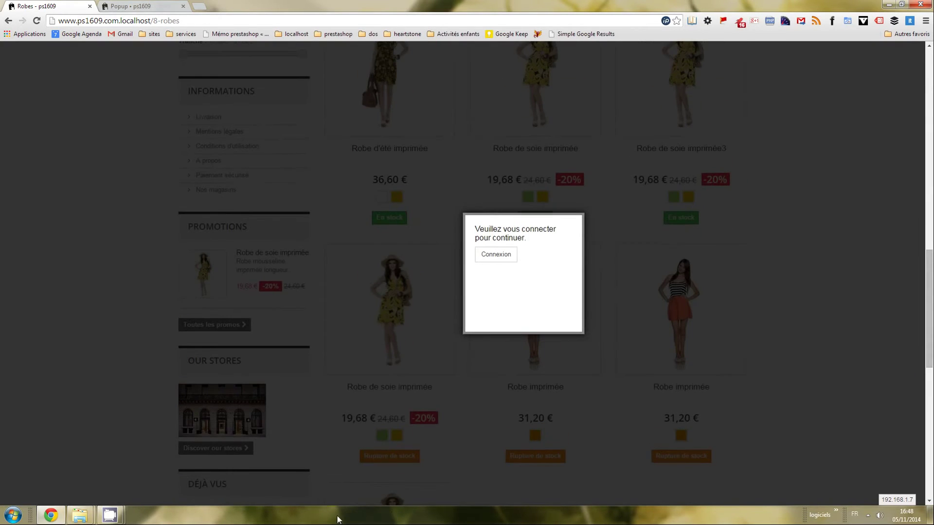
pyautogui.scroll(3, 376, 212)
pyautogui.scroll(2, 382, 298)
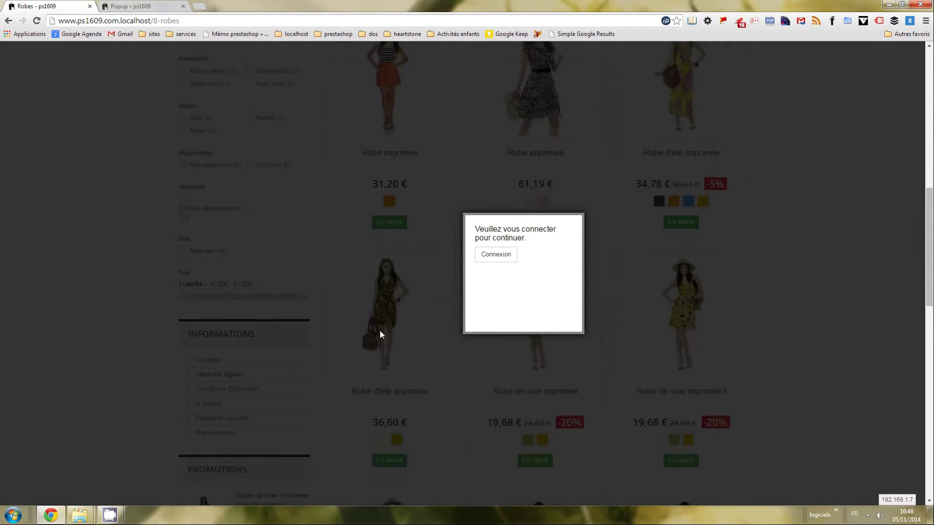
pyautogui.scroll(-2, 416, 362)
pyautogui.scroll(-3, 416, 362)
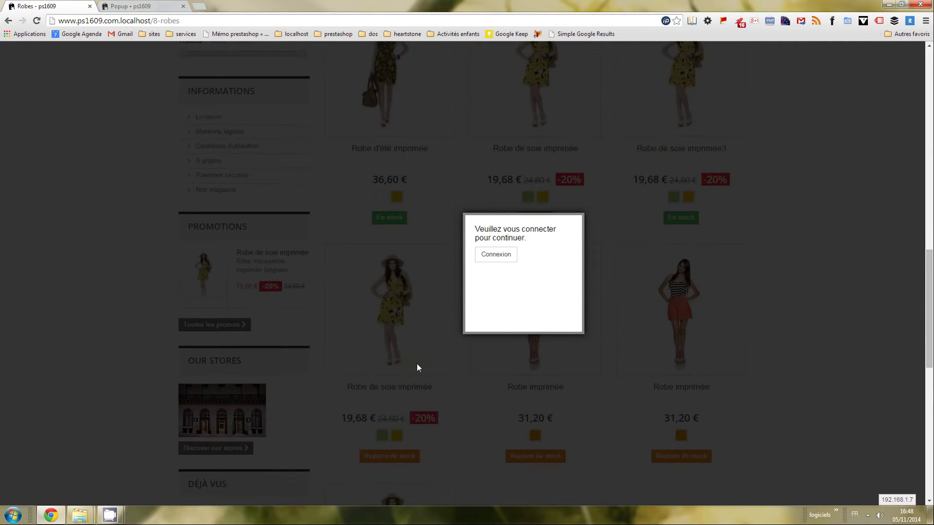
pyautogui.scroll(-1, 416, 363)
pyautogui.scroll(8, 419, 292)
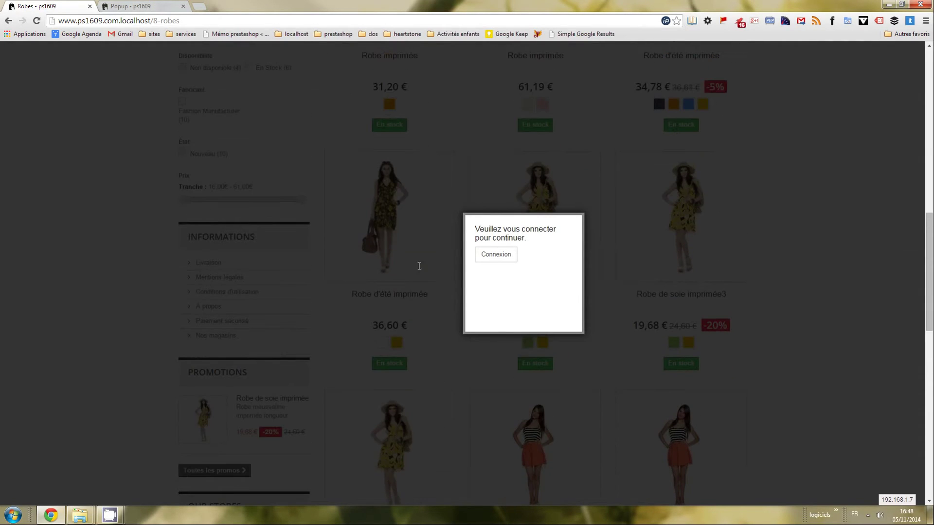
pyautogui.scroll(2, 404, 185)
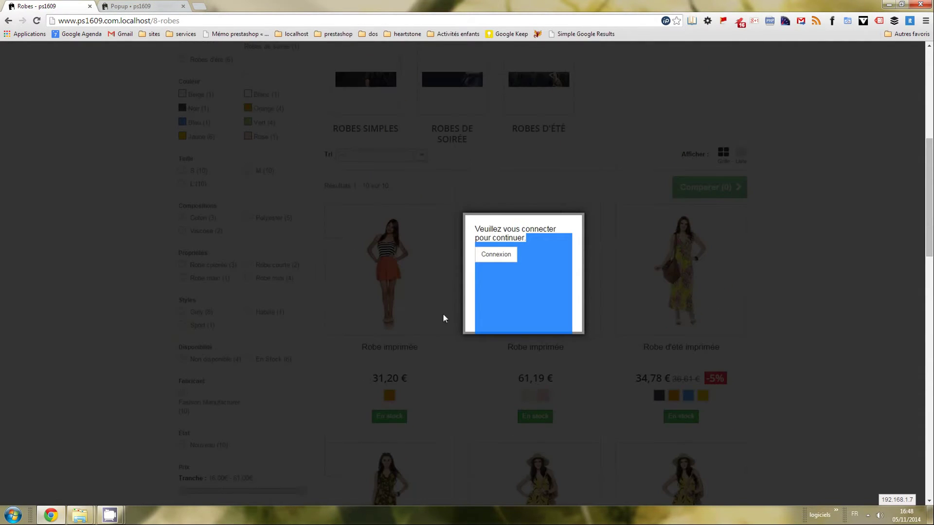
pyautogui.scroll(3, 428, 307)
pyautogui.scroll(-1, 408, 371)
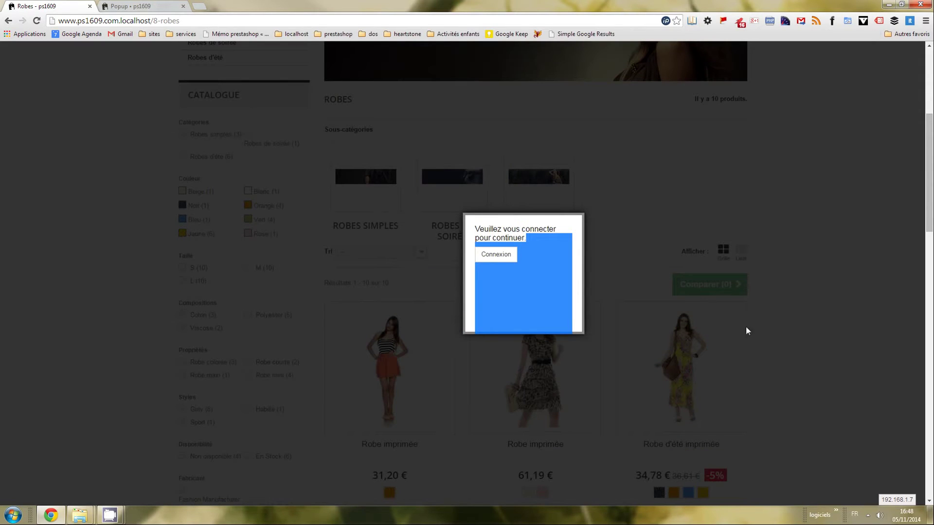
# Follow the popup's Connexion button to the authentication page and check that the account creation e-mail field is accessible.
pyautogui.click(496, 254)
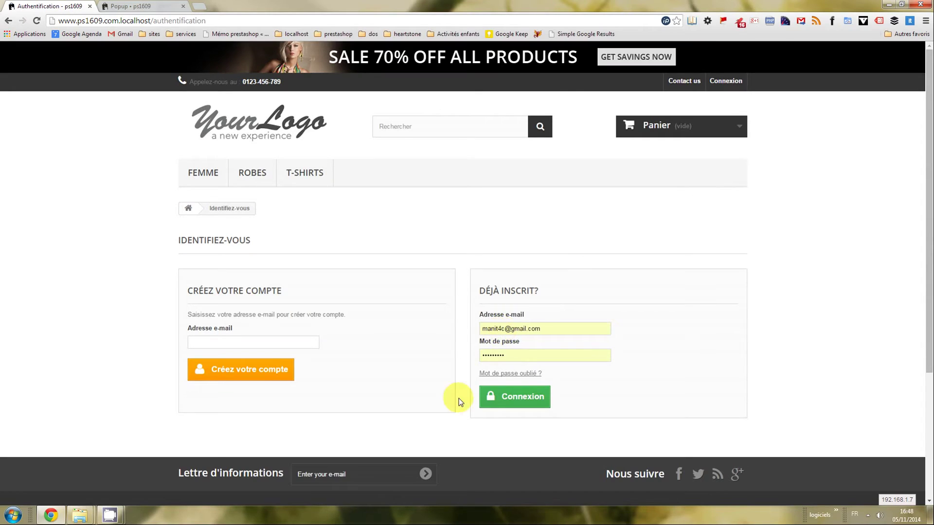
pyautogui.click(294, 342)
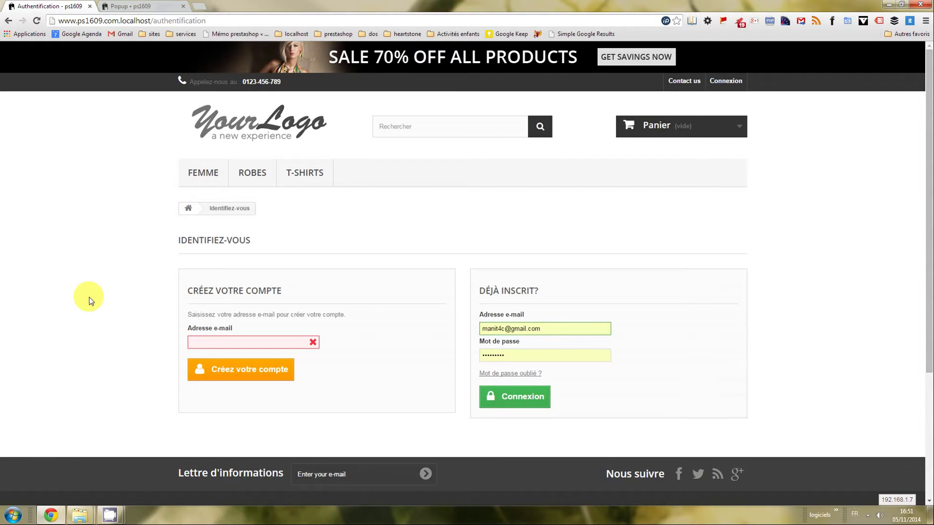
# Return to the back office, open Popup connexion for editing and go to its "Durée du cookie" setting.
pyautogui.click(153, 8)
pyautogui.click(868, 274)
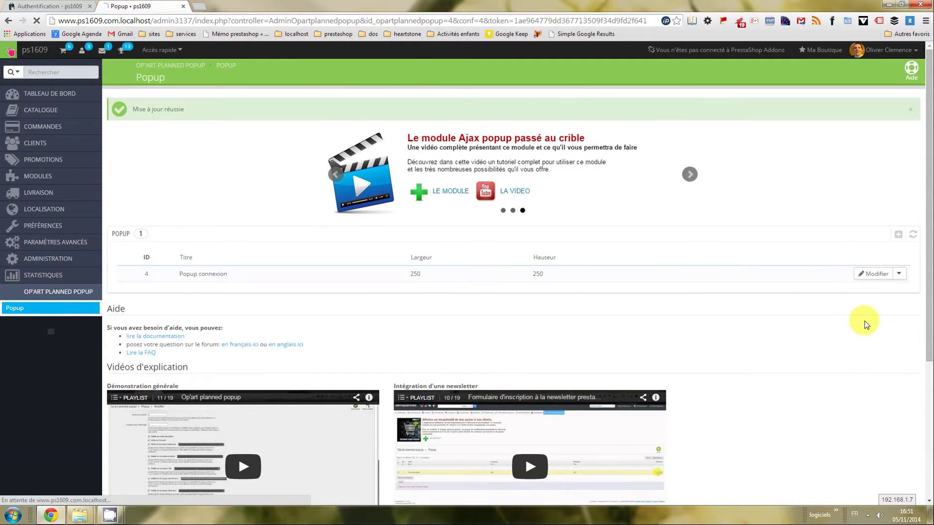
pyautogui.scroll(-5, 537, 313)
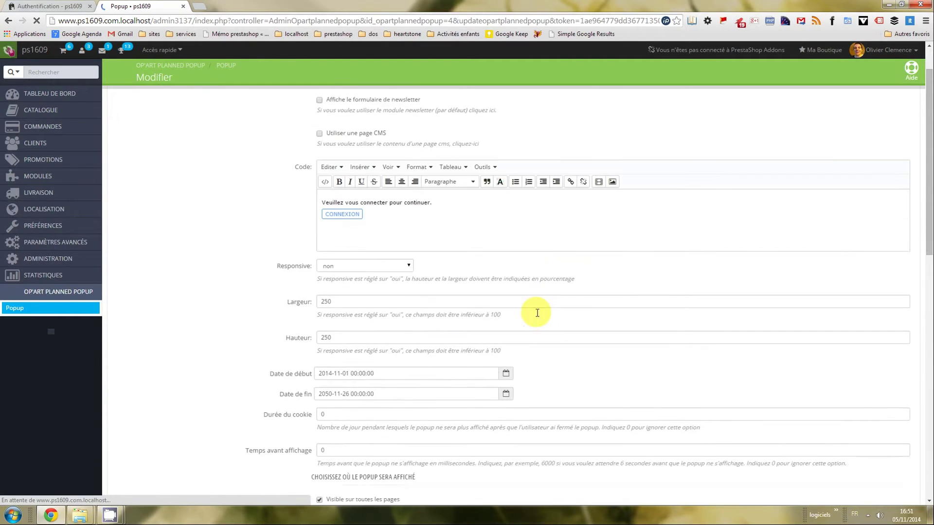
pyautogui.scroll(3, 536, 313)
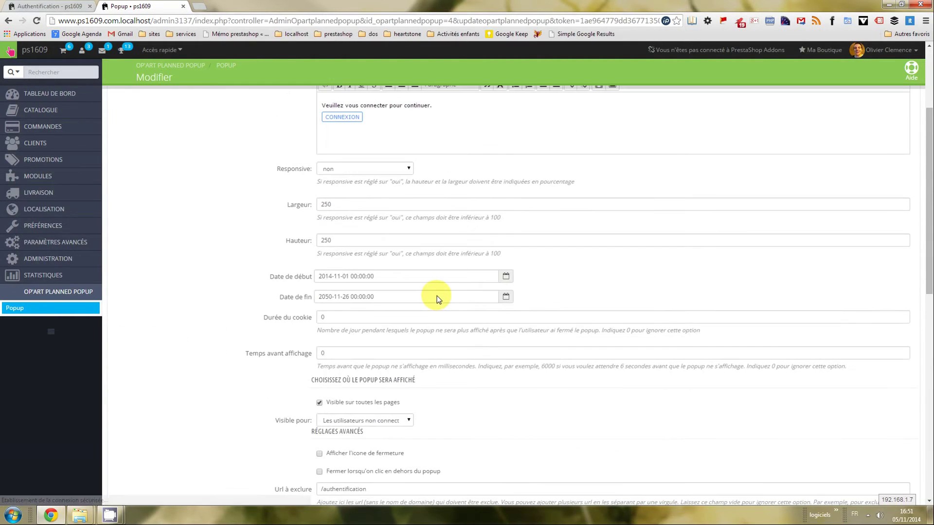
pyautogui.click(342, 322)
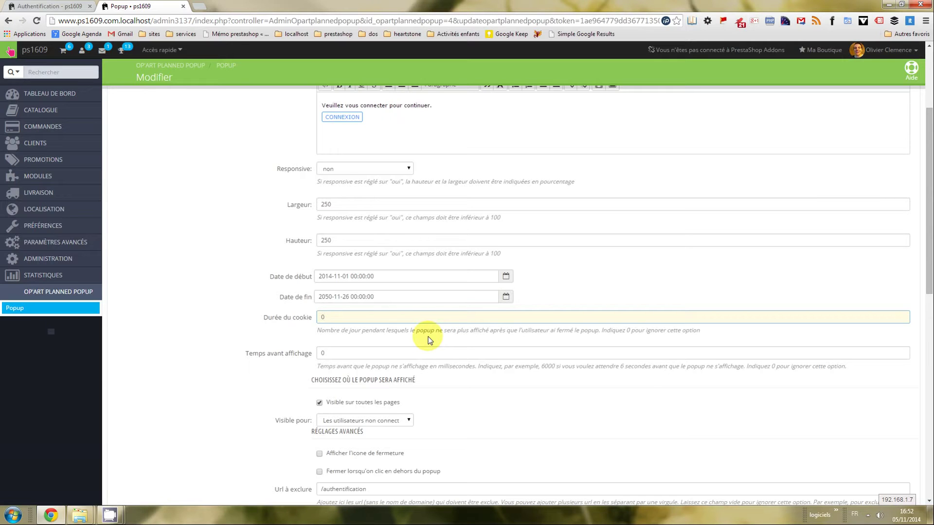
# Set the popup's "Temps avant affichage" to 8000 milliseconds.
pyautogui.scroll(-2, 428, 337)
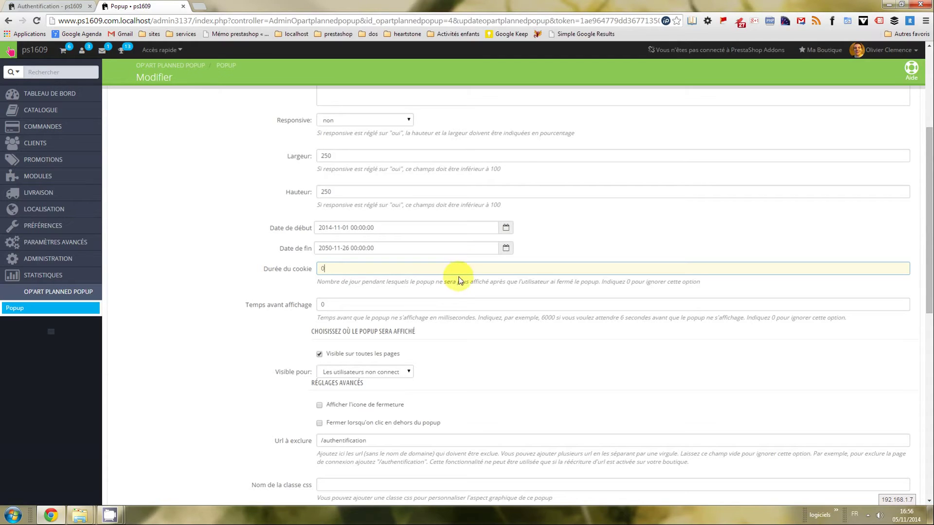
pyautogui.doubleClick(373, 307)
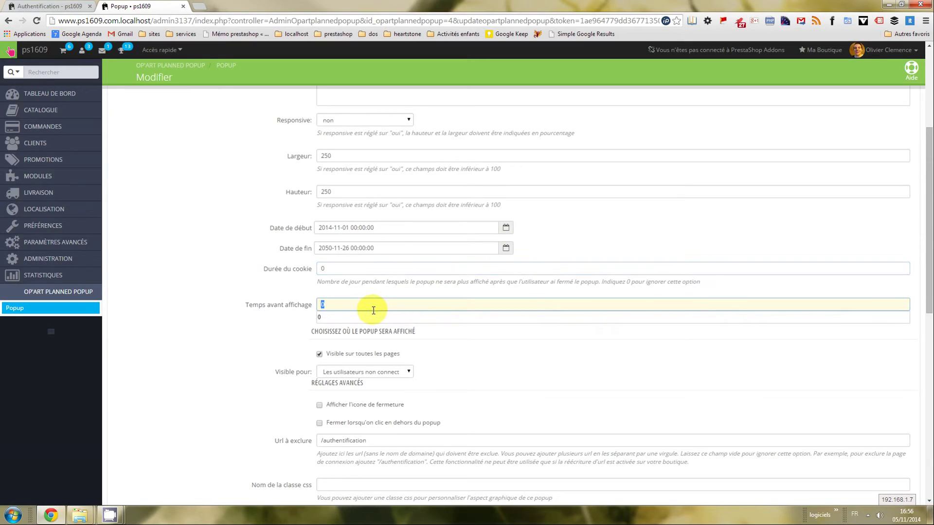
pyautogui.write('1')
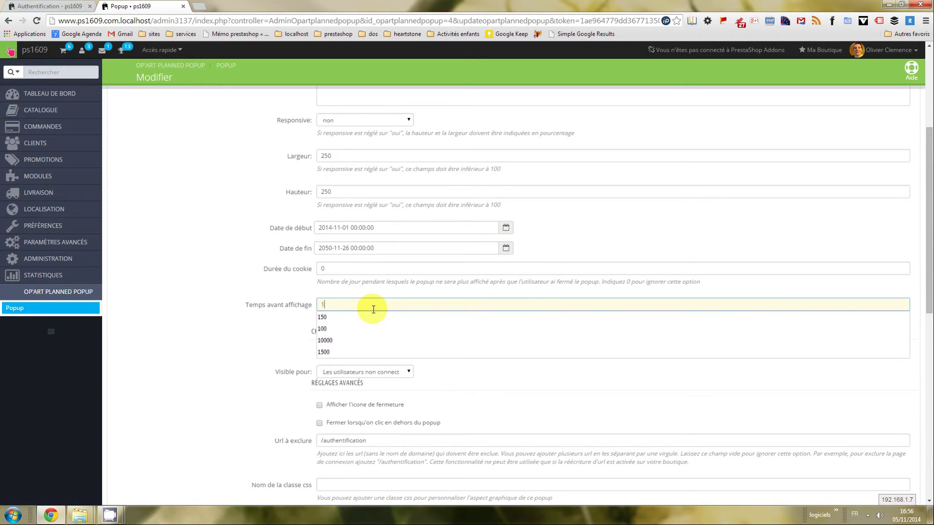
pyautogui.press('BackSpace')
pyautogui.write('8000')
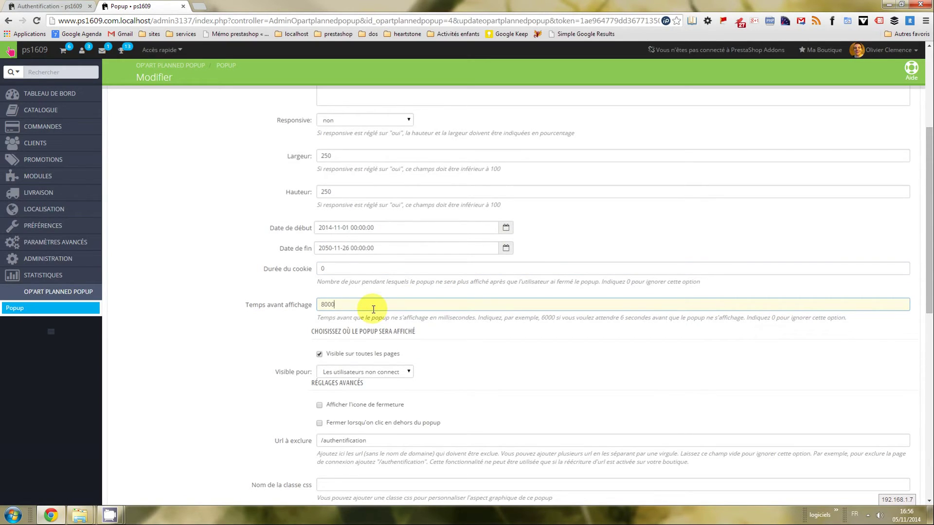
pyautogui.click(299, 318)
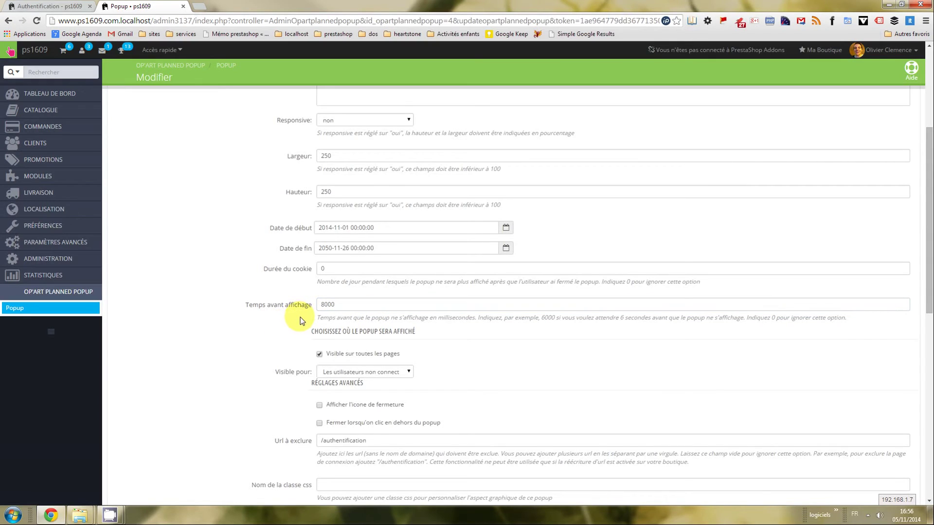
pyautogui.click(320, 308)
pyautogui.scroll(-1, 295, 324)
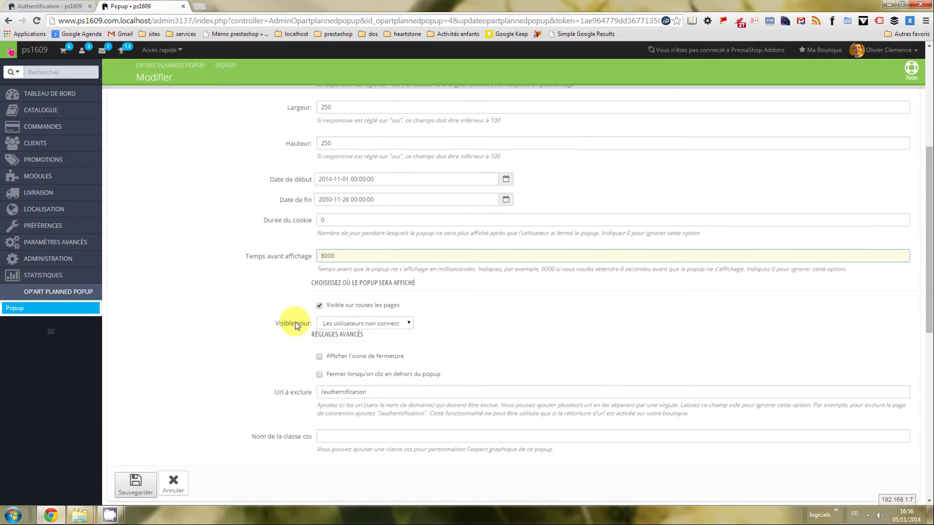
pyautogui.click(359, 256)
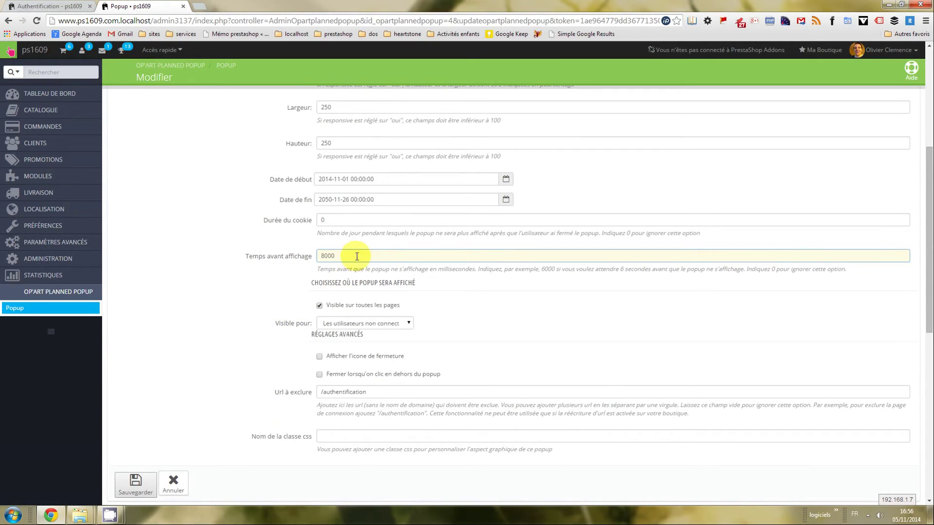
pyautogui.scroll(-1, 284, 410)
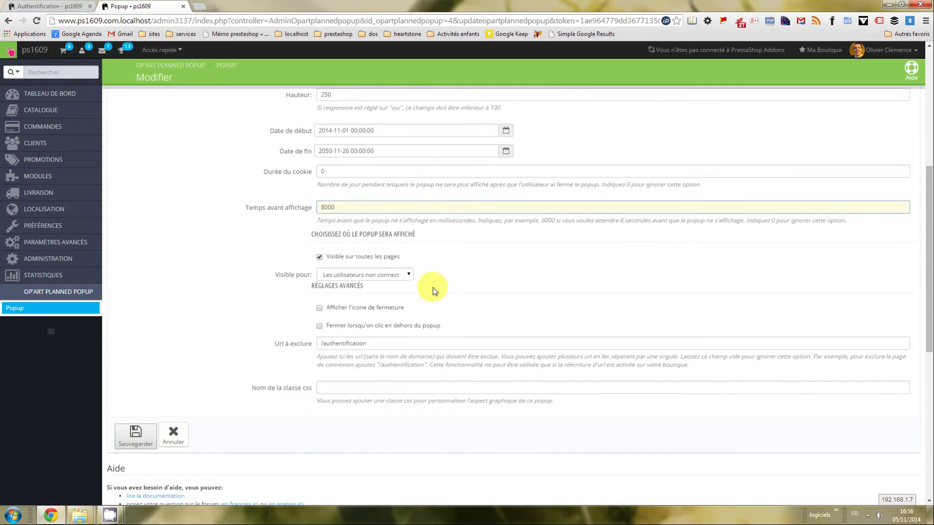
# Enable "Afficher l'icone de fermeture", keep "Fermer lorsqu'on clic en dehors du popup" disabled, and save the popup.
pyautogui.click(372, 308)
pyautogui.click(336, 326)
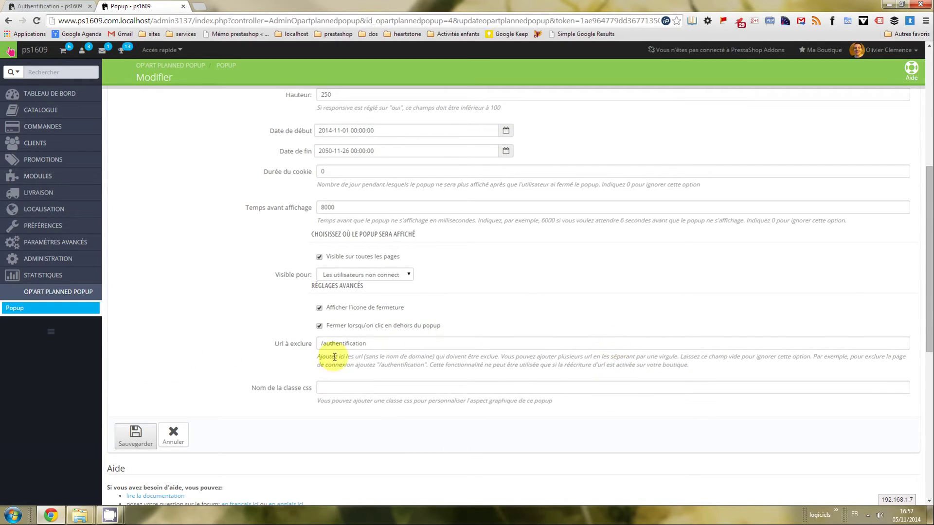
pyautogui.click(359, 326)
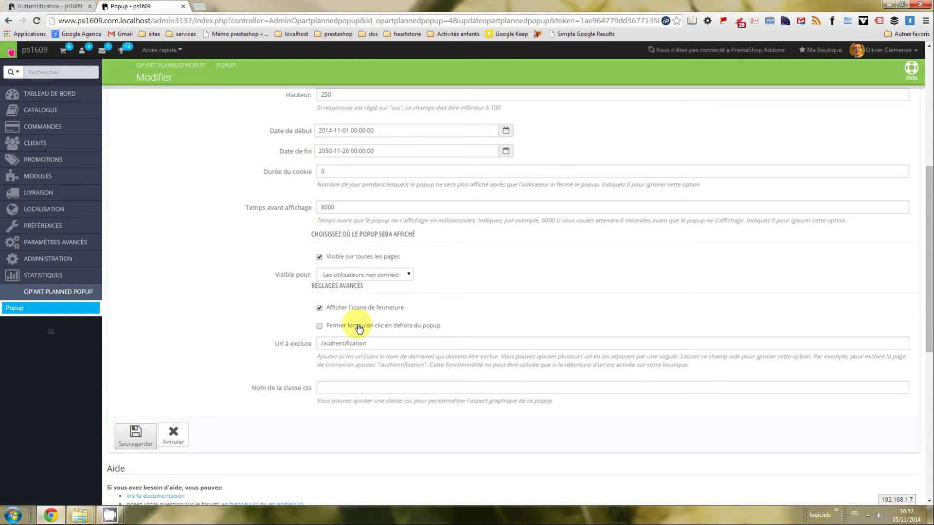
pyautogui.click(135, 436)
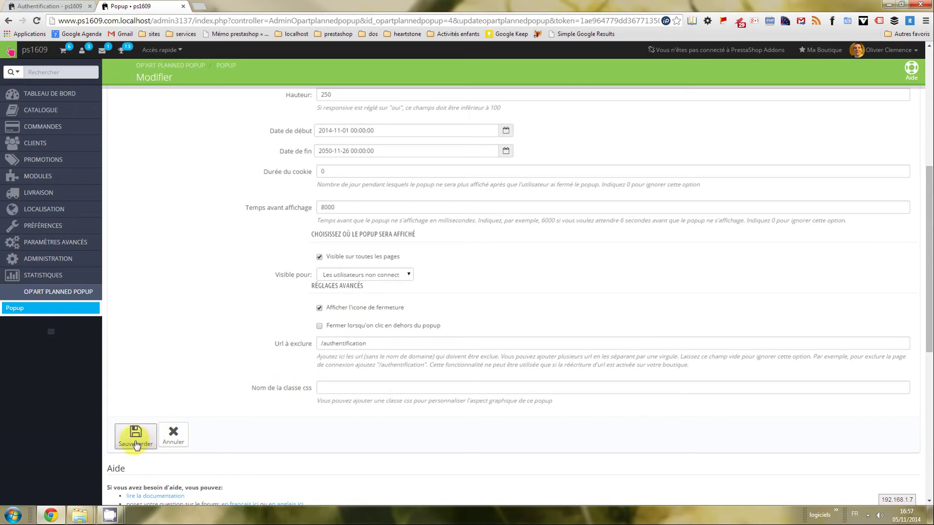
# Open the storefront's T-shirts category under Femme and browse it to check the popup's display delay.
pyautogui.click(53, 6)
pyautogui.moveTo(189, 178)
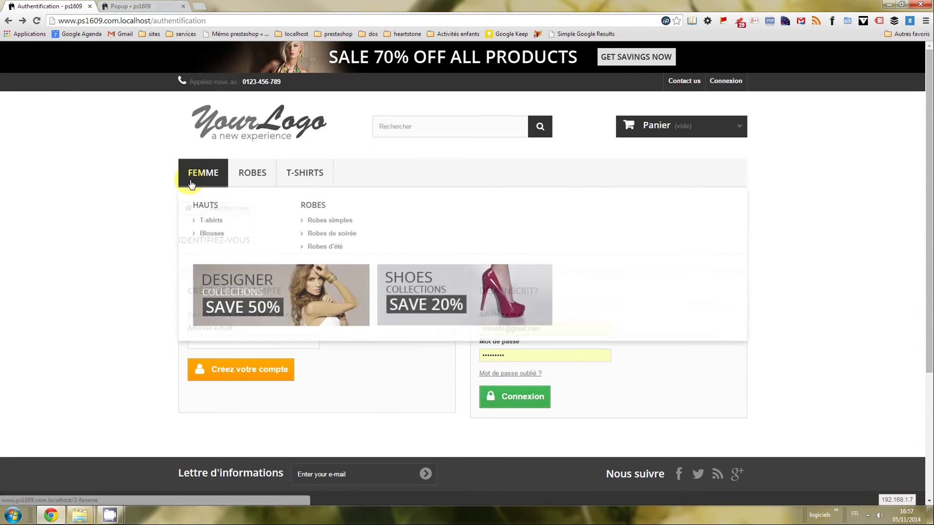
pyautogui.click(212, 233)
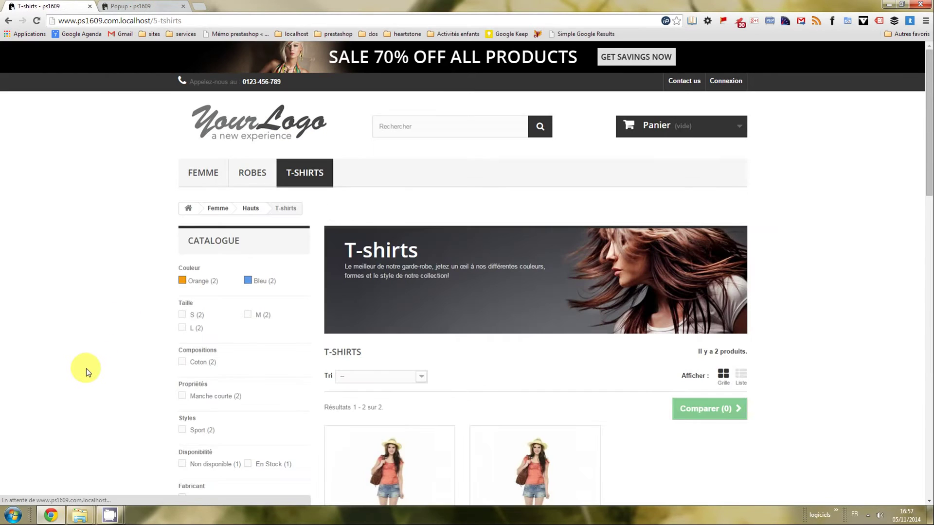
pyautogui.scroll(-3, 99, 360)
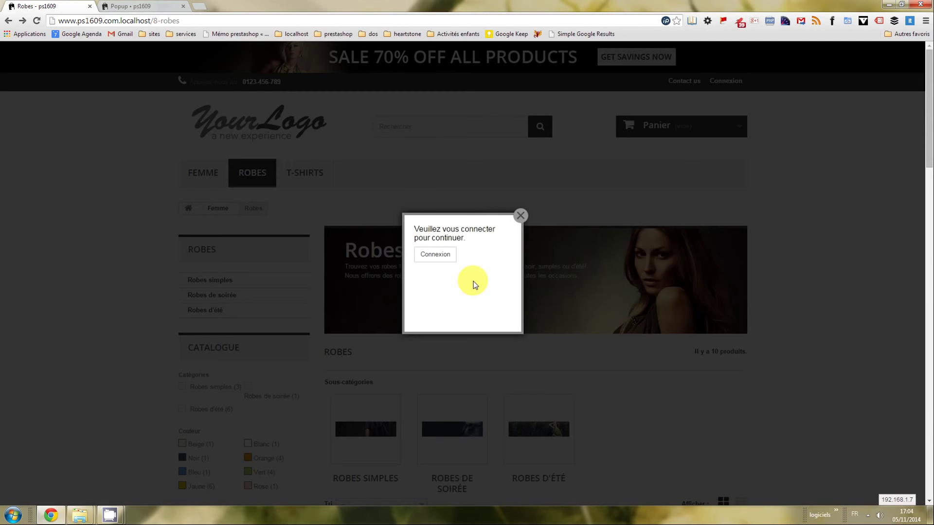
# Reopen Popup connexion for editing in the back office and disable "Visible sur toutes les pages".
pyautogui.click(129, 7)
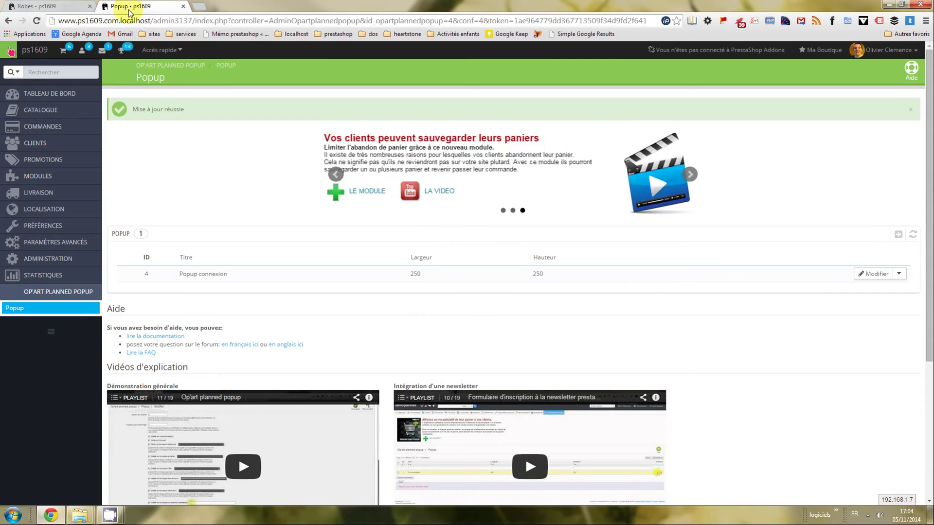
pyautogui.click(879, 275)
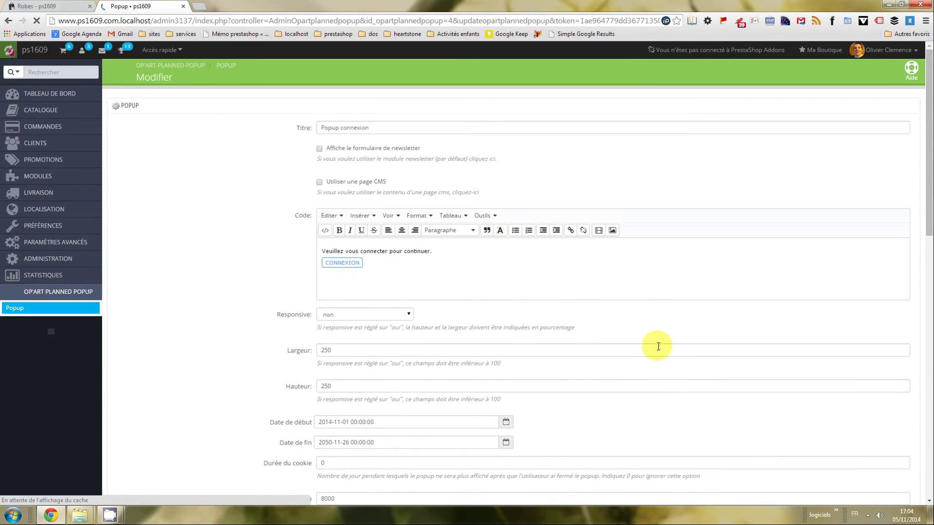
pyautogui.scroll(-3, 275, 293)
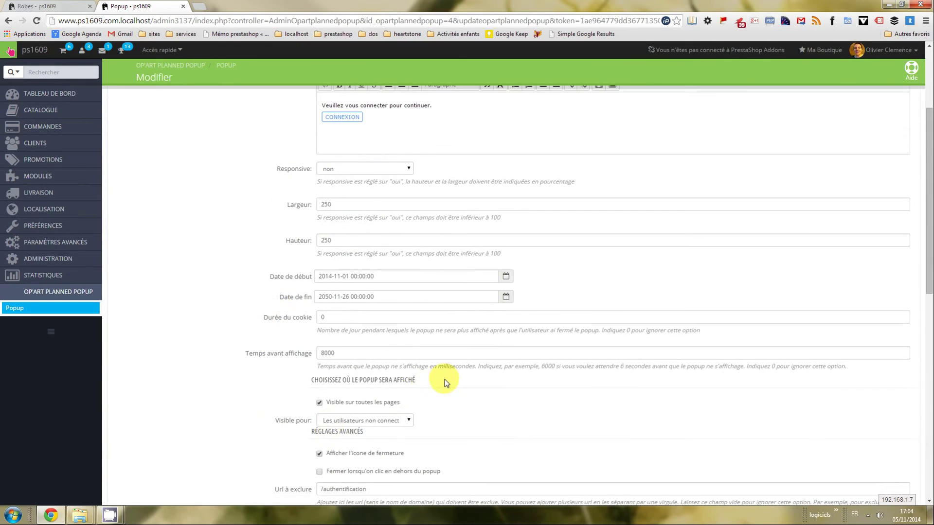
pyautogui.scroll(-2, 487, 341)
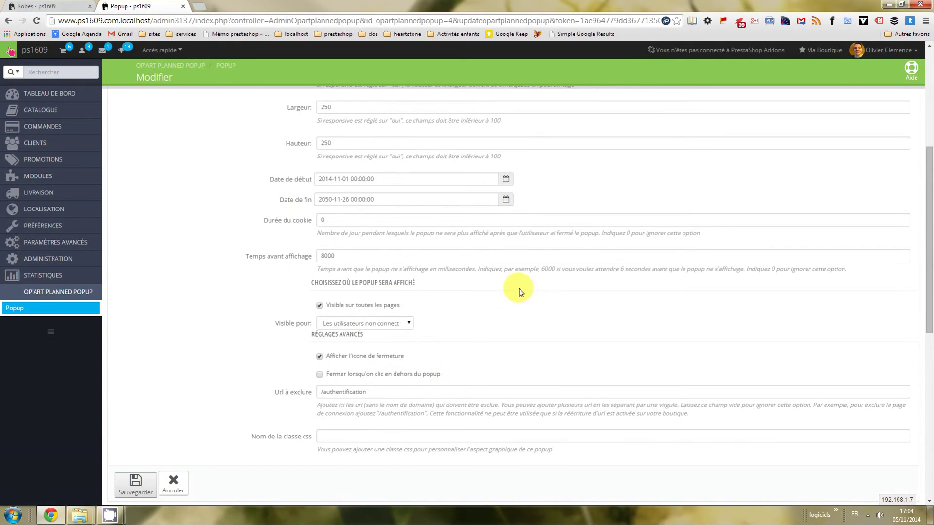
pyautogui.click(335, 308)
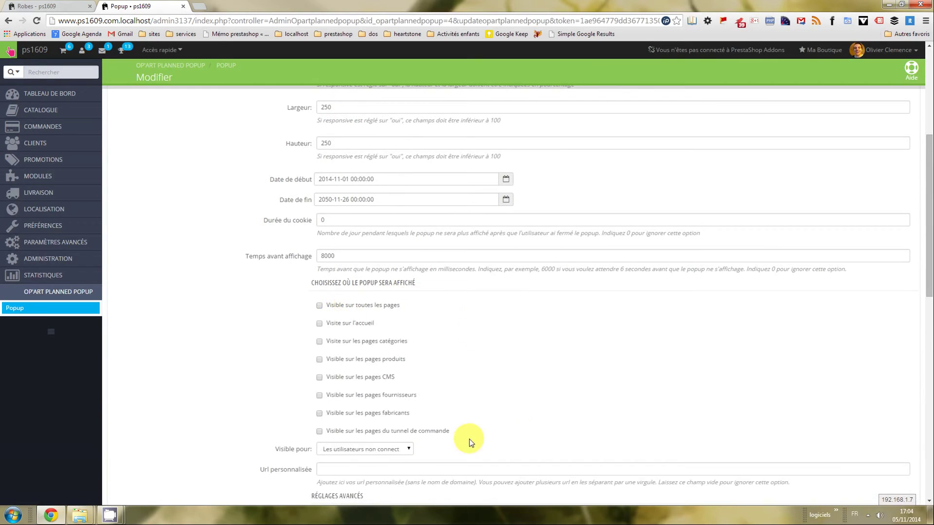
# Enable "Visite sur les pages catégories" for the popup and set "Id des catégories" to 5,7.
pyautogui.click(361, 343)
pyautogui.tripleClick(558, 360)
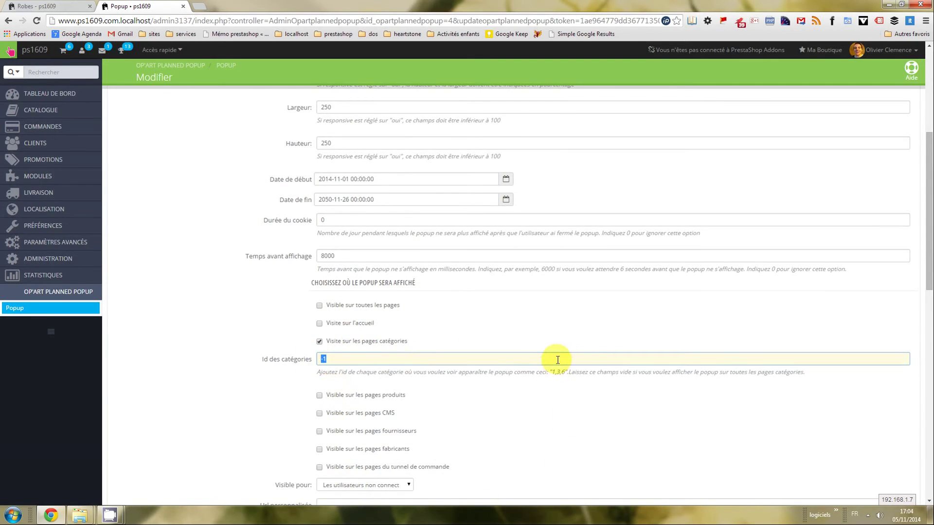
pyautogui.write('5')
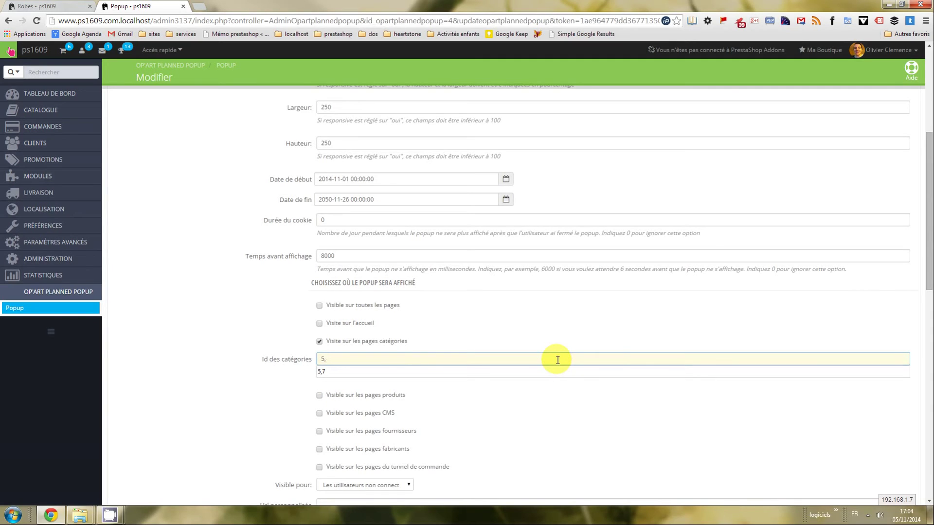
pyautogui.write(',7')
pyautogui.click(262, 361)
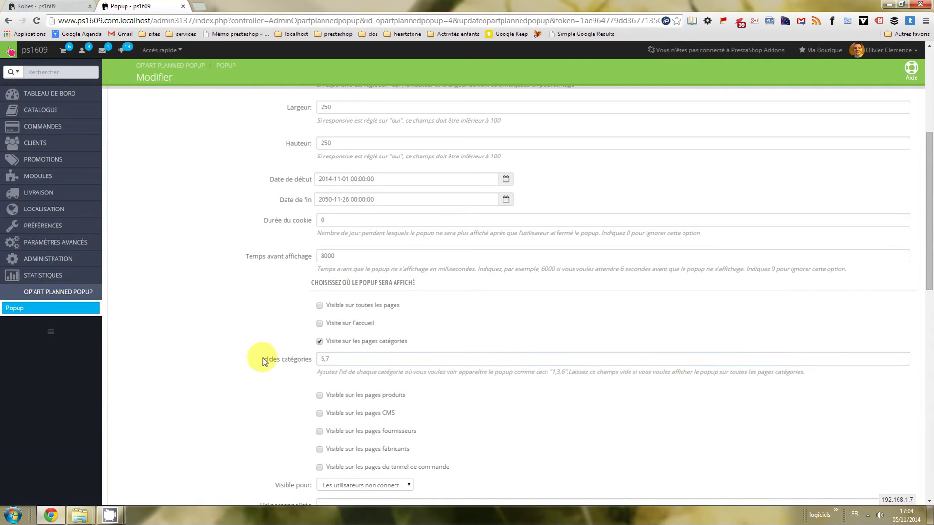
# Set the popup's "Temps avant affichage" to 0.
pyautogui.scroll(-3, 262, 361)
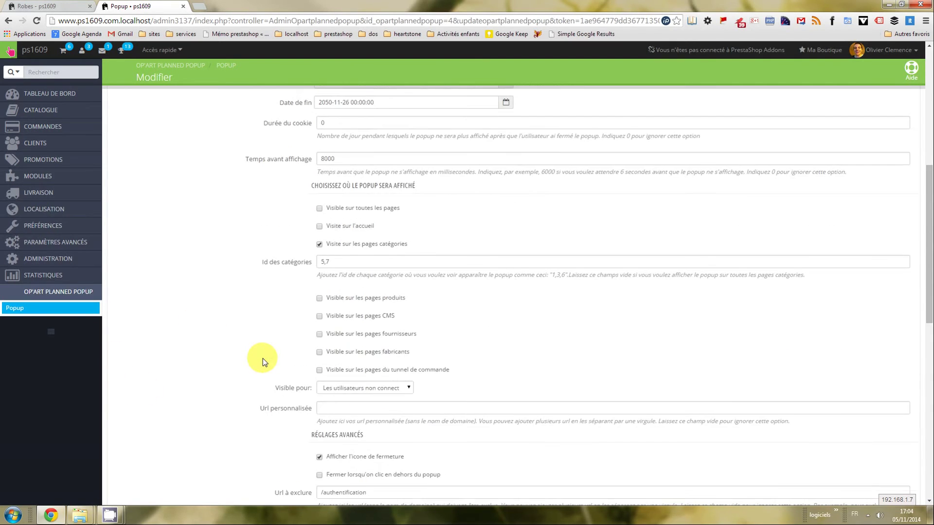
pyautogui.scroll(3, 267, 367)
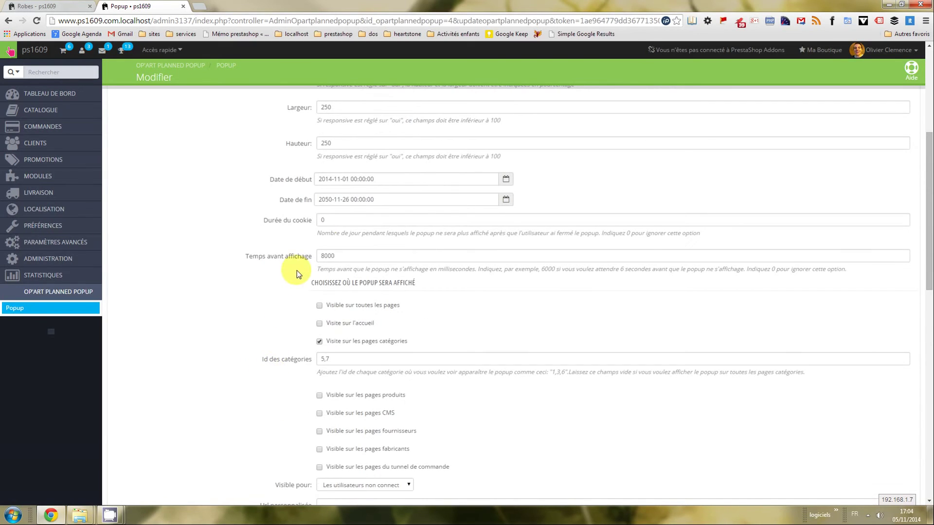
pyautogui.doubleClick(332, 256)
pyautogui.write('0')
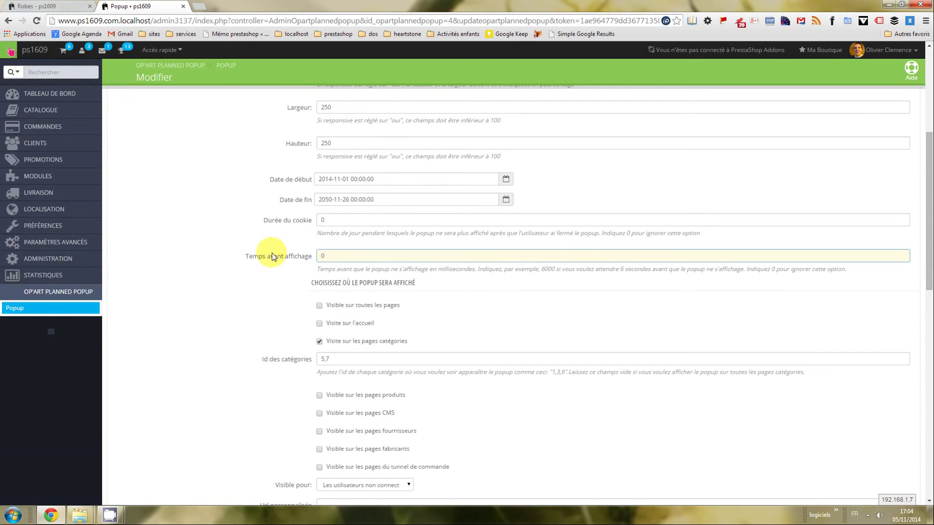
# Disable "Afficher l'icone de fermeture" under "Réglages avancés" and save the popup.
pyautogui.scroll(-3, 274, 316)
pyautogui.scroll(-1, 275, 316)
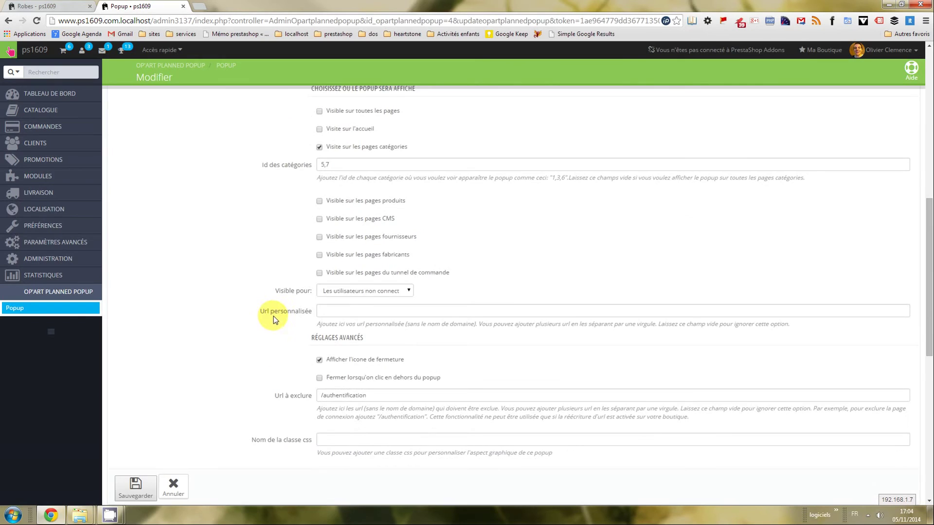
pyautogui.click(363, 363)
pyautogui.click(136, 486)
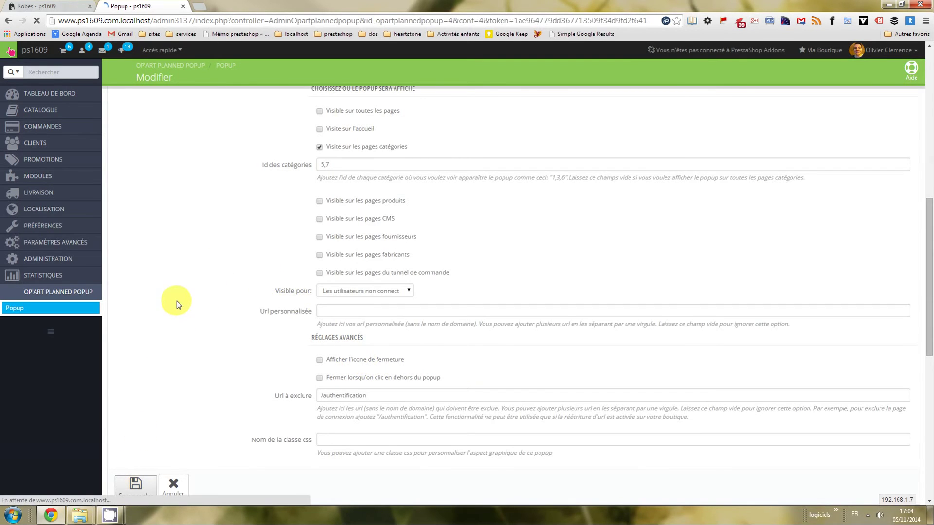
# Reload the storefront's Robes category page and browse it to check whether the popup is displayed.
pyautogui.click(39, 5)
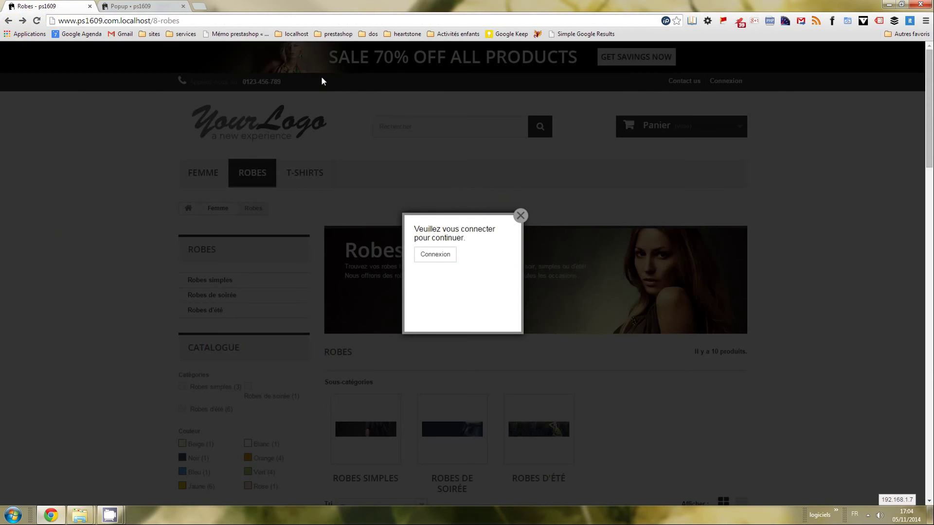
pyautogui.click(195, 21)
pyautogui.press('Return')
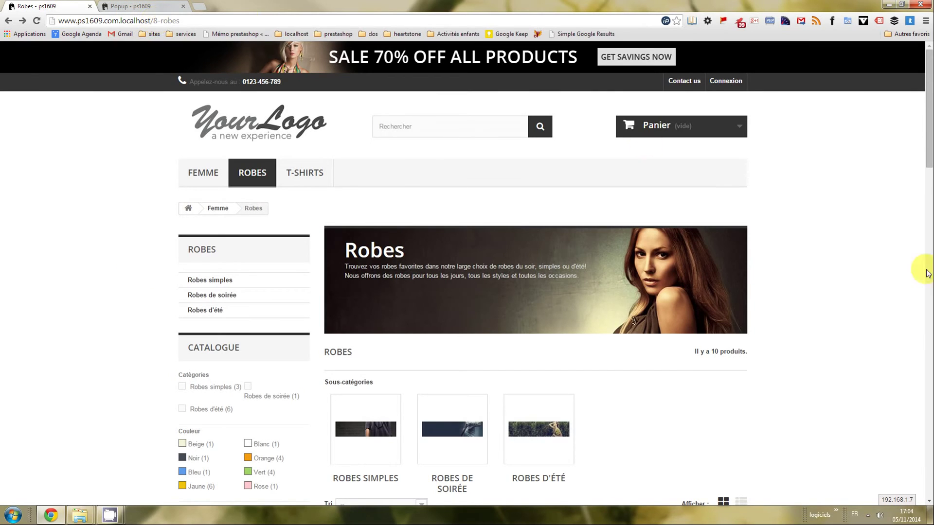
pyautogui.scroll(-5, 833, 344)
pyautogui.scroll(2, 834, 360)
pyautogui.scroll(3, 834, 363)
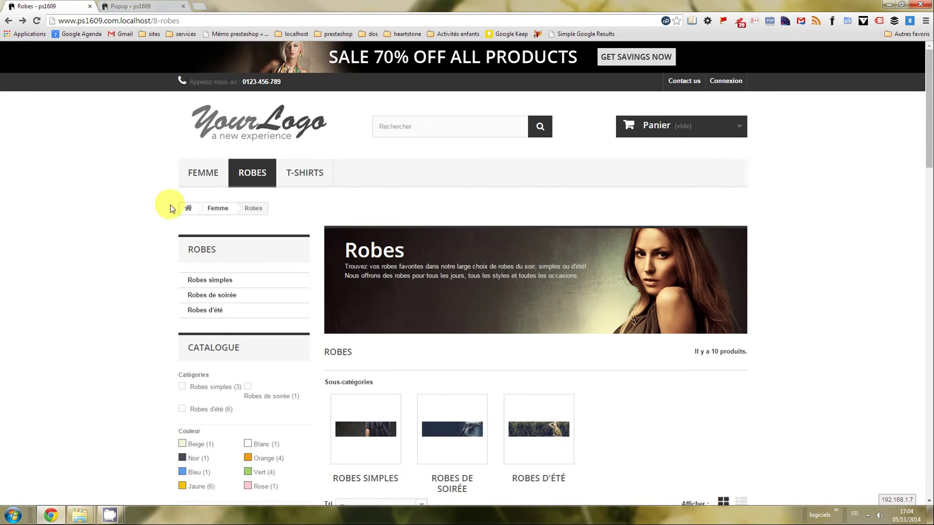
# Open the T-shirts category under Femme on the storefront and check the popup's display and closing behaviour.
pyautogui.moveTo(209, 175)
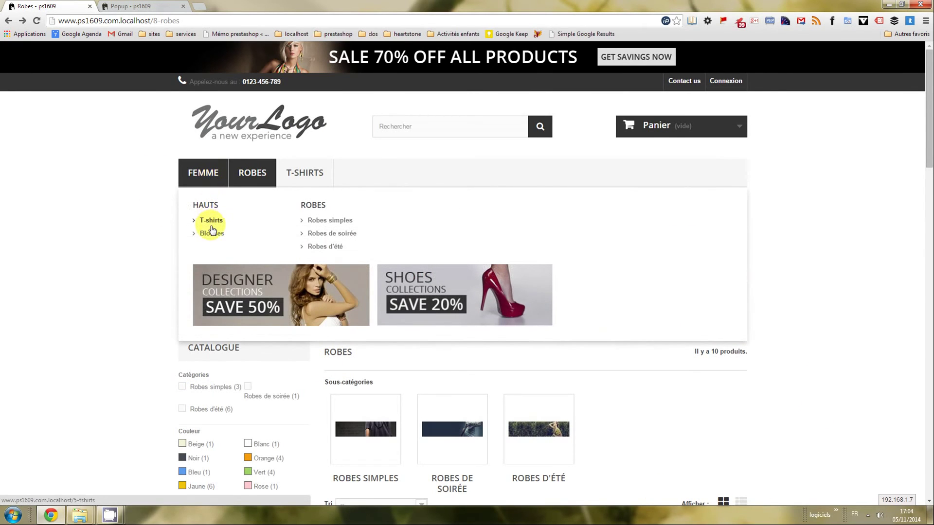
pyautogui.click(211, 222)
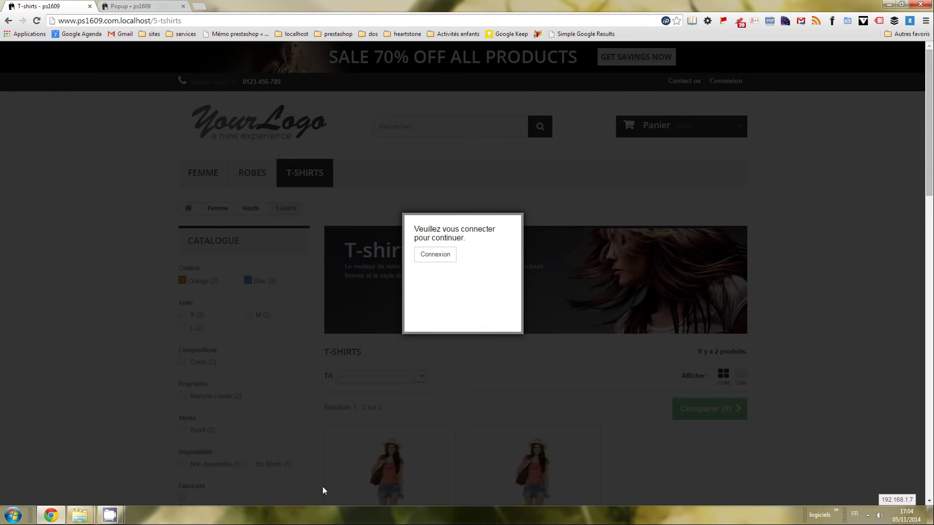
pyautogui.scroll(-7, 590, 411)
pyautogui.scroll(3, 512, 309)
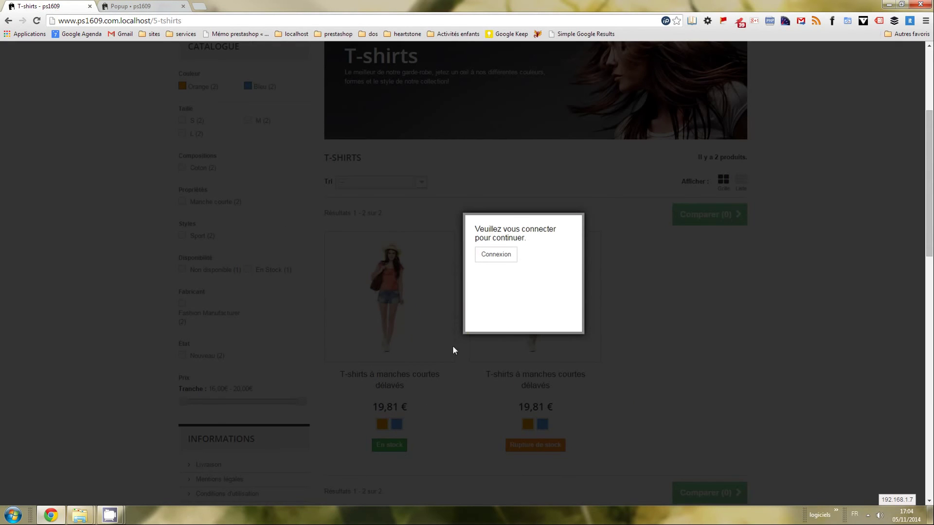
pyautogui.scroll(-2, 525, 400)
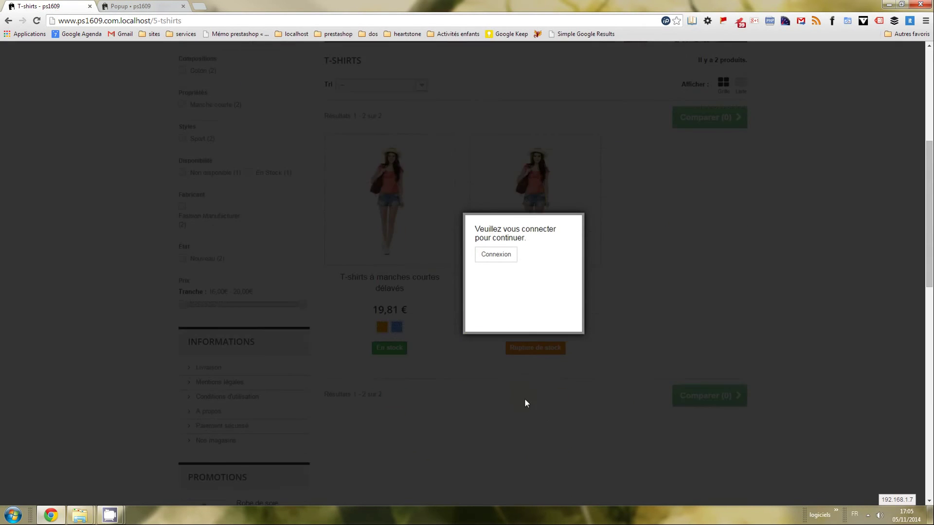
pyautogui.scroll(3, 524, 400)
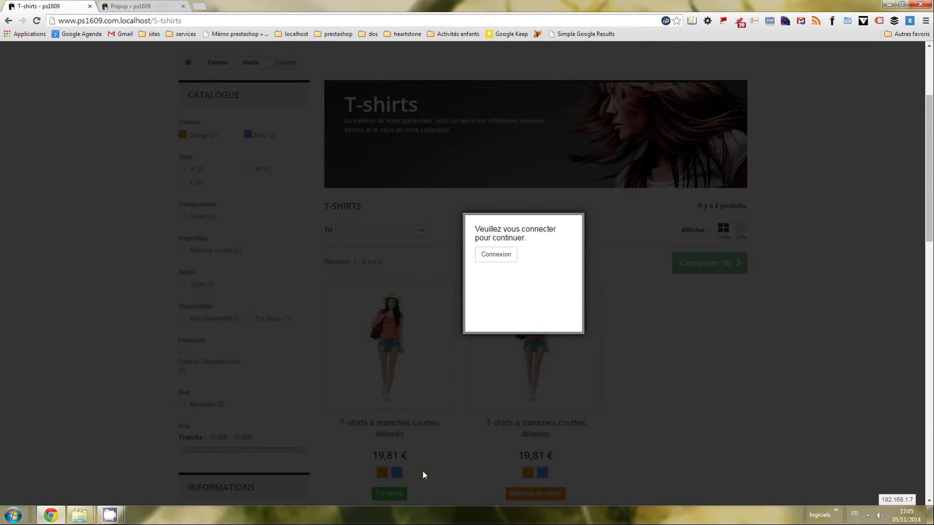
pyautogui.scroll(3, 475, 495)
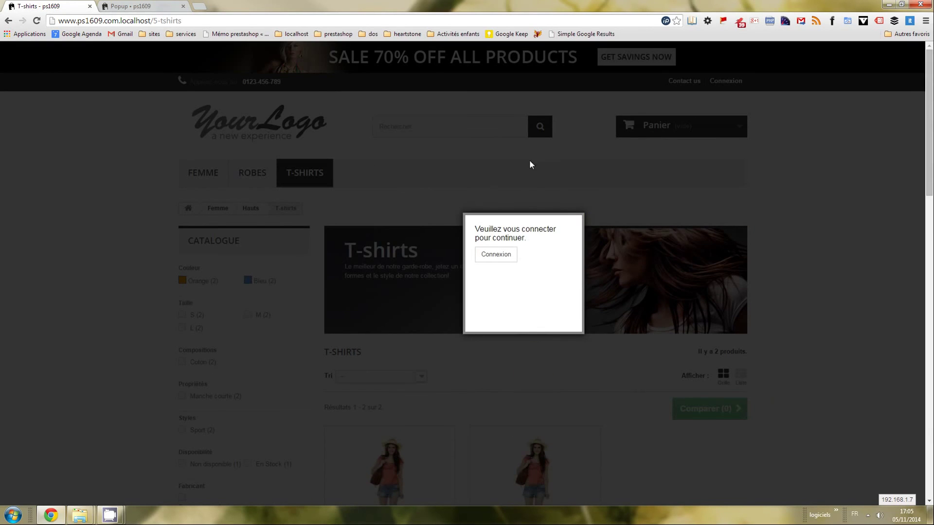
# Check the category ID in the T-shirts page address, and return to the Robes category to recheck the popup.
pyautogui.click(192, 35)
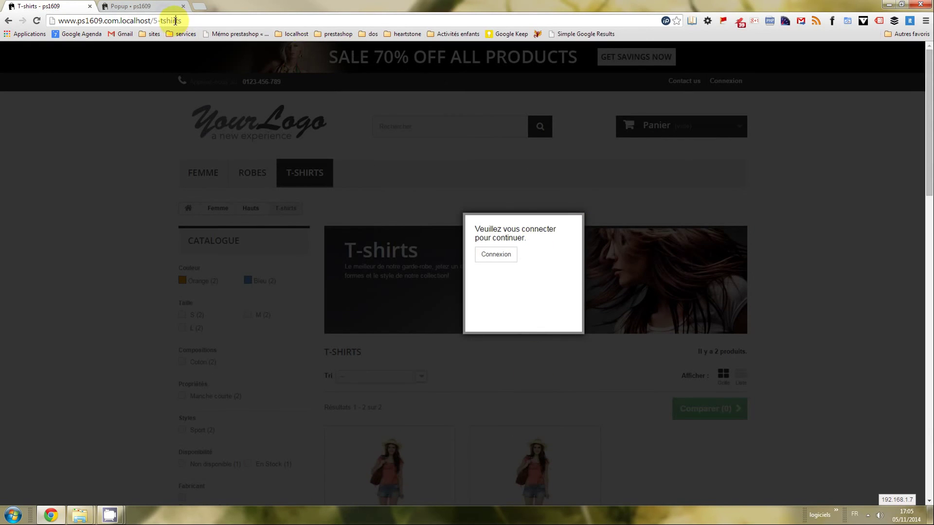
pyautogui.click(180, 20)
pyautogui.click(53, 68)
pyautogui.hotkey('alt', 'Left')
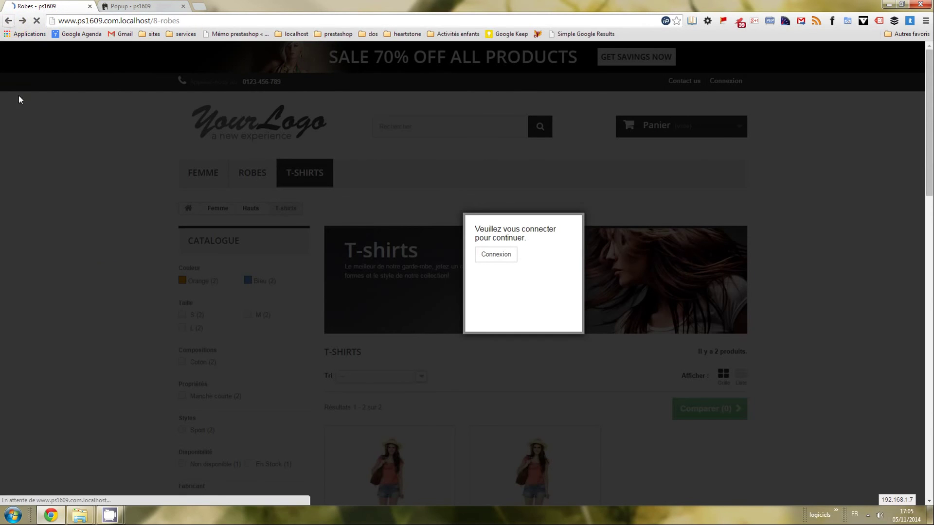
pyautogui.scroll(-3, 118, 285)
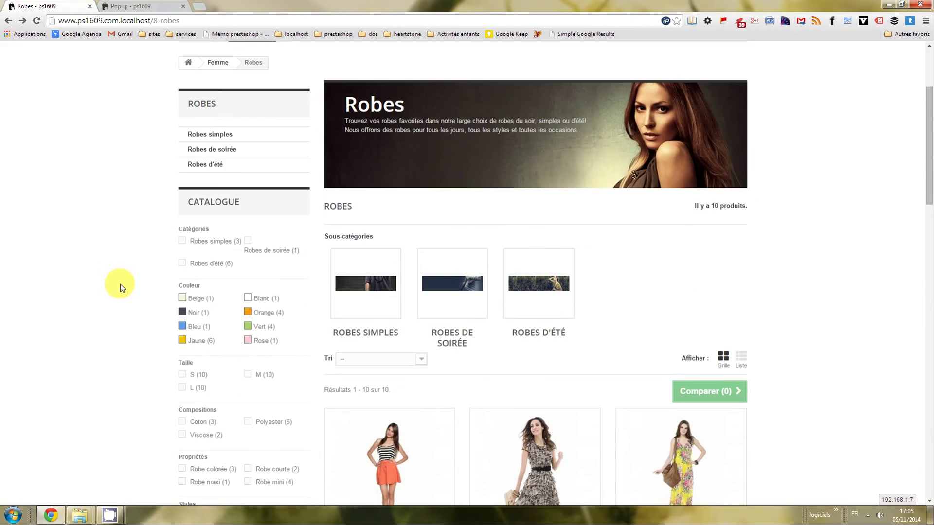
pyautogui.scroll(3, 126, 275)
# Open the Blouses category under Femme and check whether the popup is displayed there.
pyautogui.moveTo(203, 183)
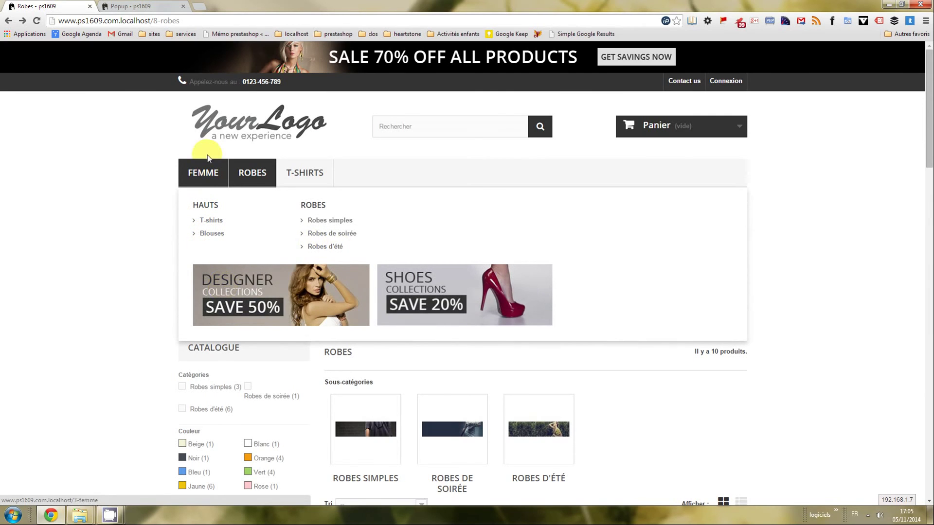
pyautogui.click(210, 240)
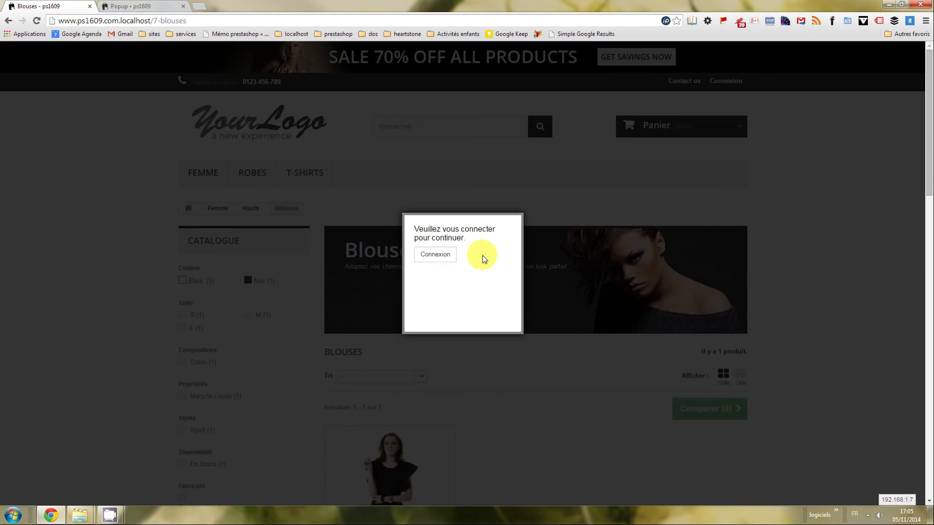
pyautogui.click(431, 258)
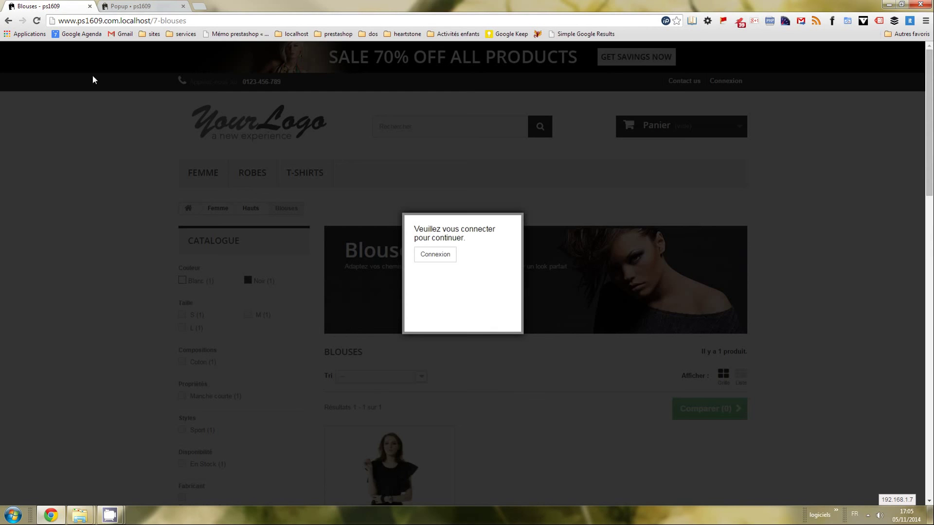
# Reopen Popup connexion for editing in the back office and review its page visibility, audience, custom URL and advanced options.
pyautogui.click(110, 7)
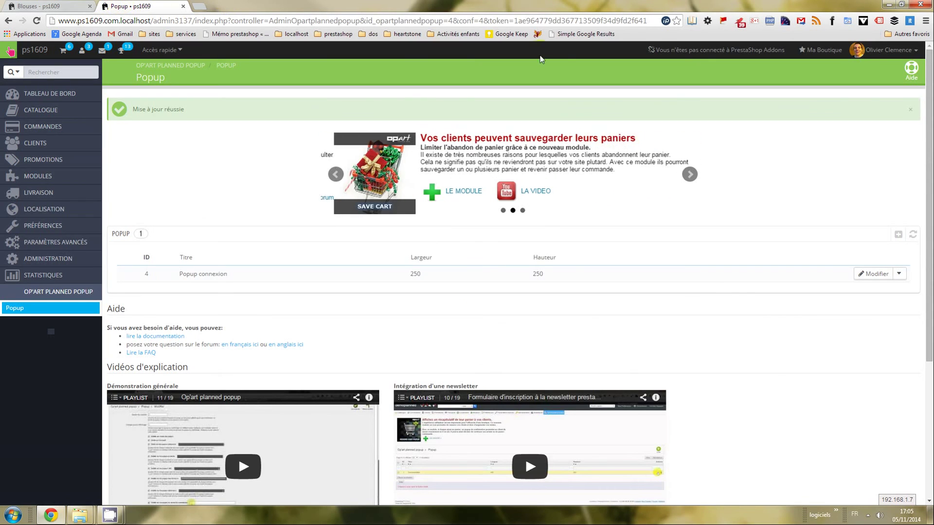
pyautogui.click(882, 273)
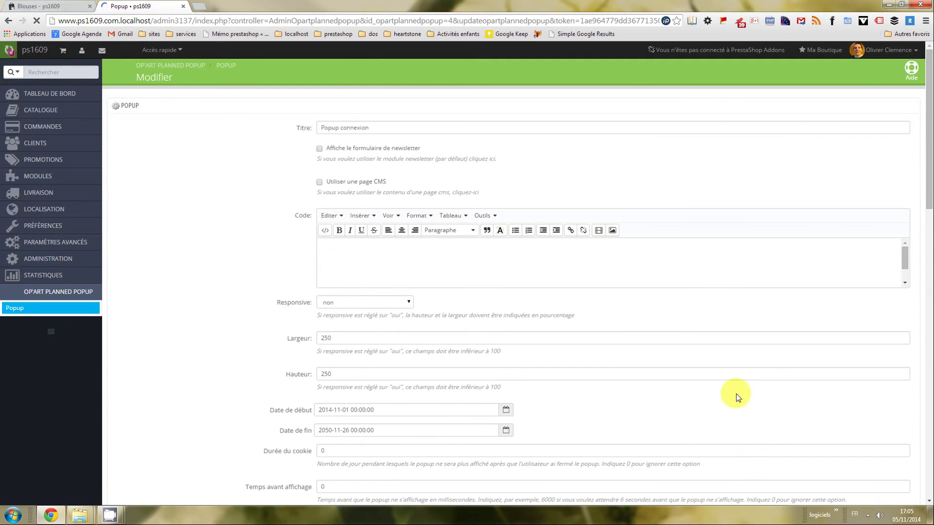
pyautogui.scroll(-5, 298, 288)
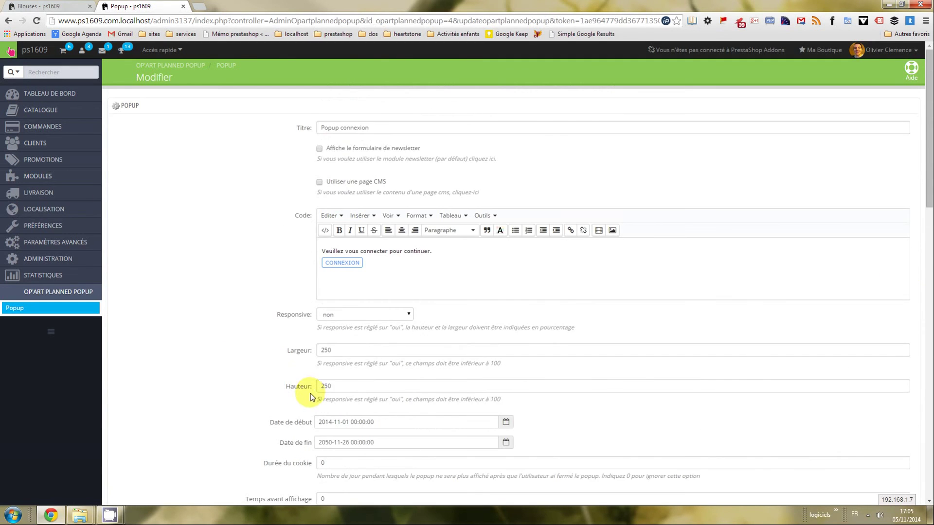
pyautogui.scroll(-6, 302, 386)
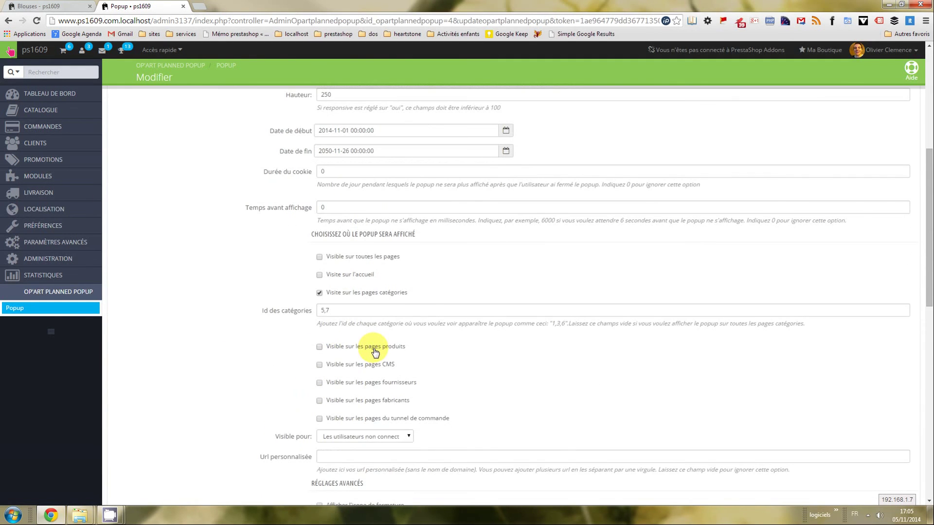
pyautogui.scroll(-1, 374, 352)
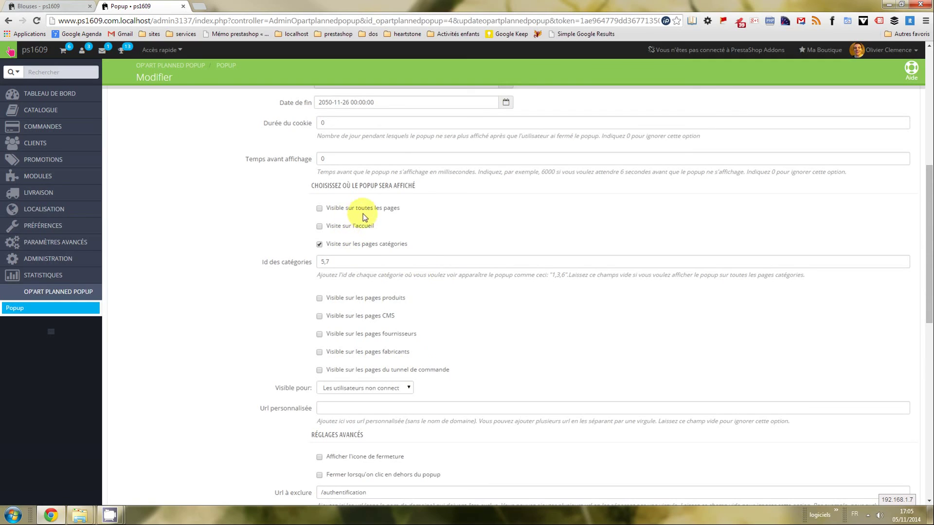
pyautogui.scroll(-3, 334, 371)
pyautogui.scroll(1, 238, 399)
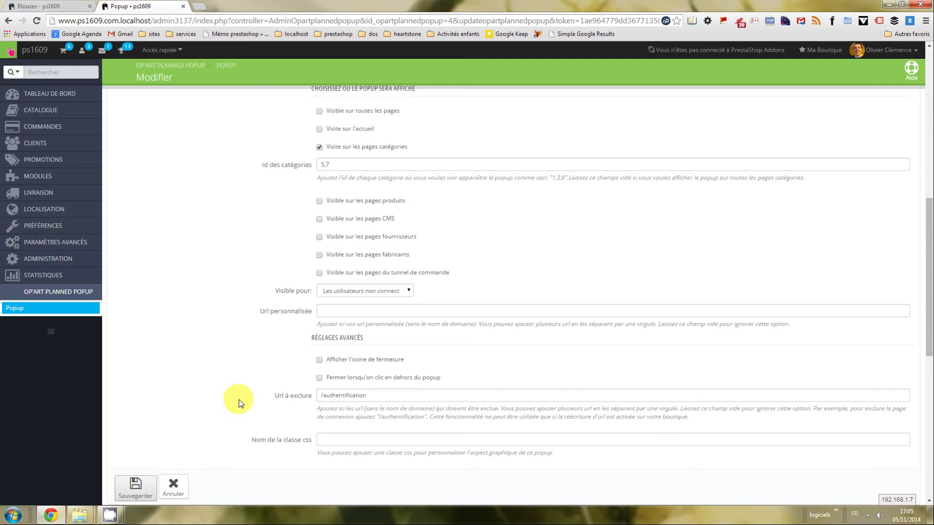
pyautogui.scroll(3, 238, 399)
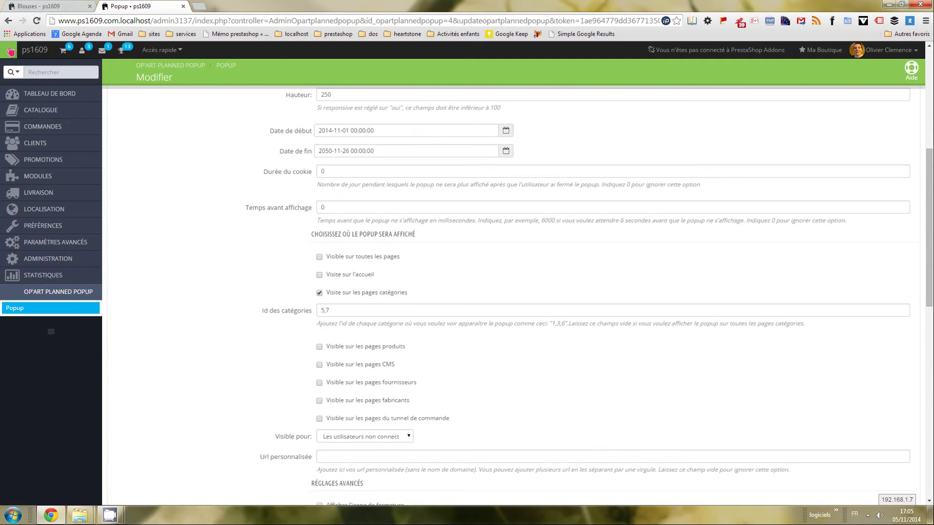